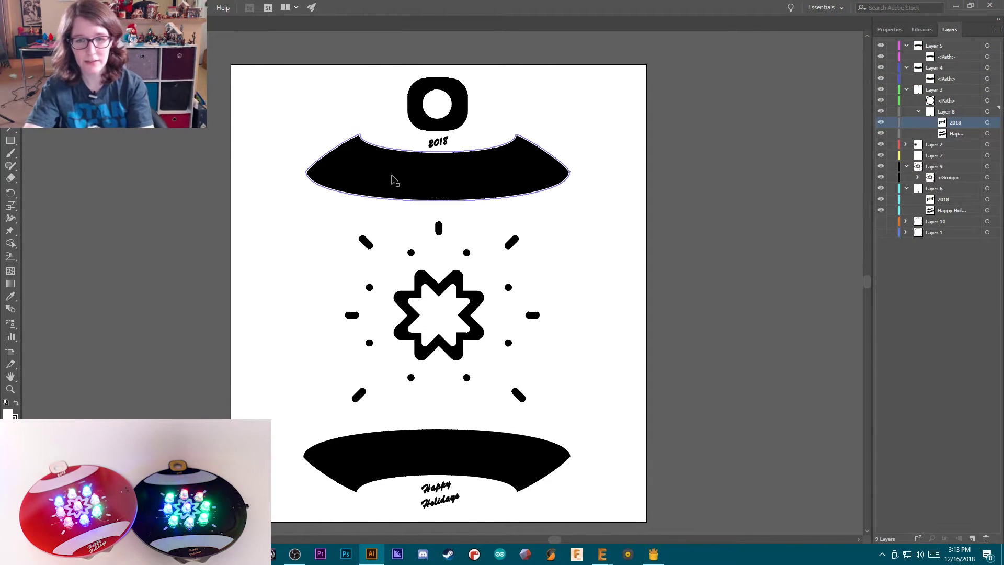
# Examine which layers hold the hanger, 2018 text, curved bands, star burst and Happy Holidays text of the ornament artwork.
pyautogui.click(452, 125)
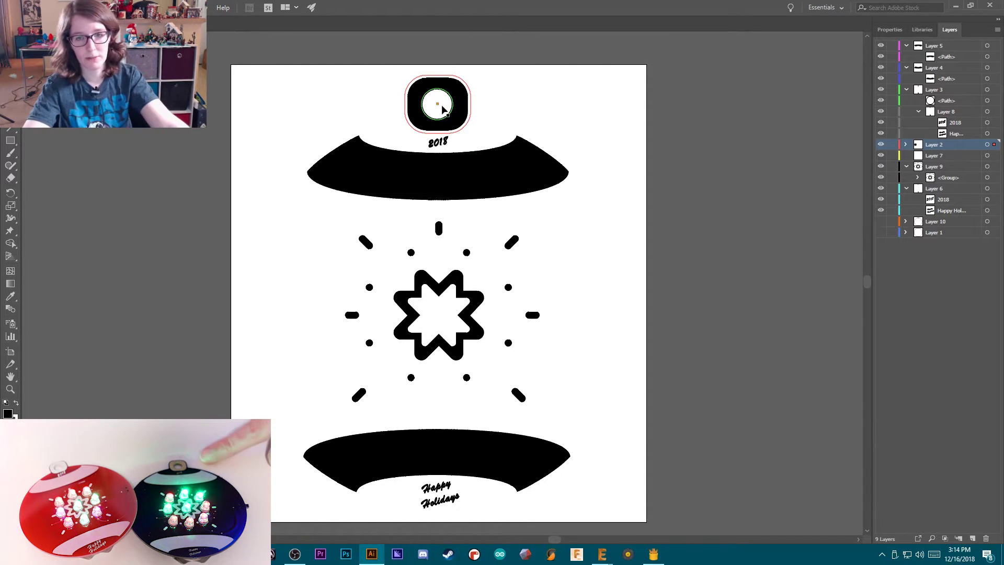
pyautogui.click(439, 143)
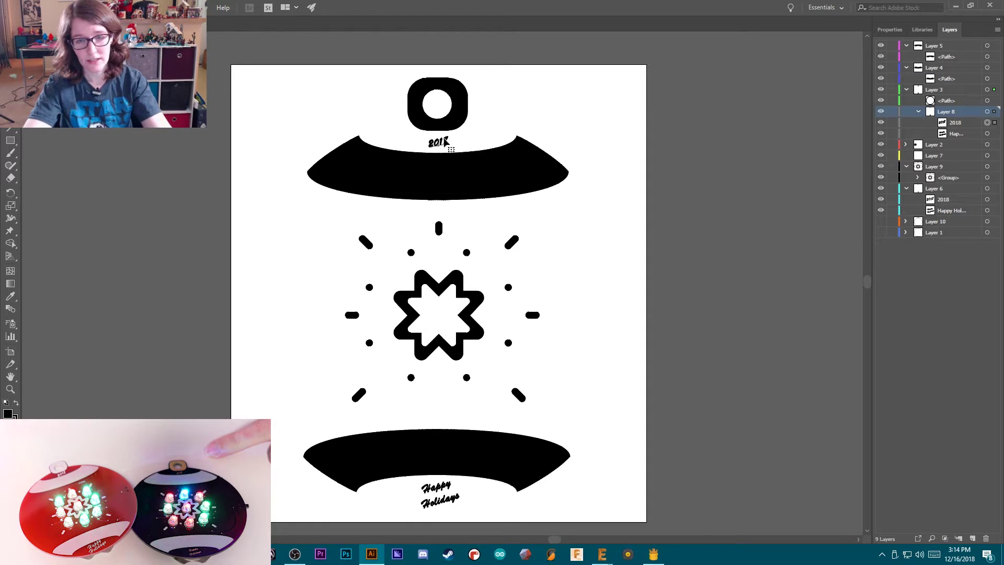
pyautogui.click(450, 177)
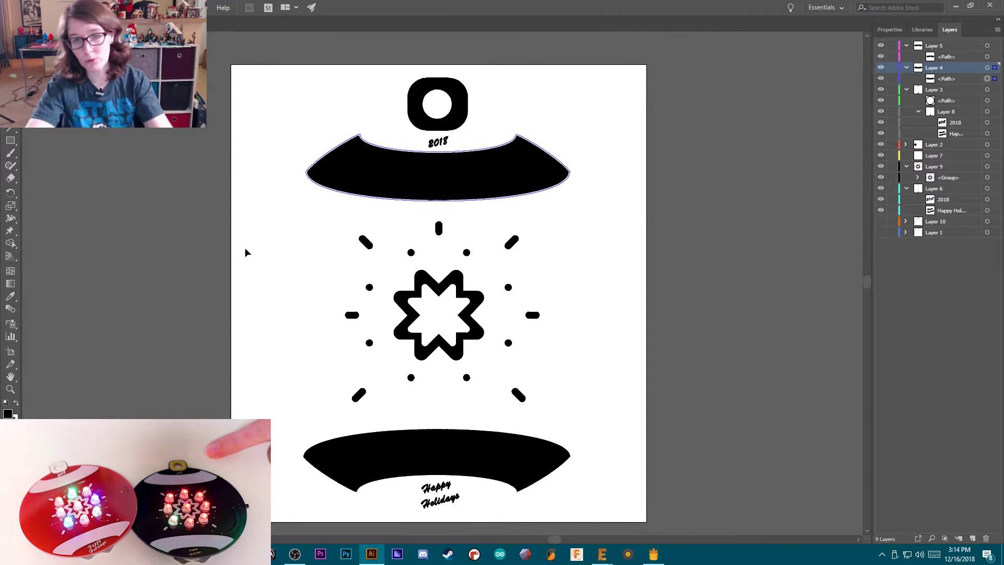
pyautogui.click(460, 316)
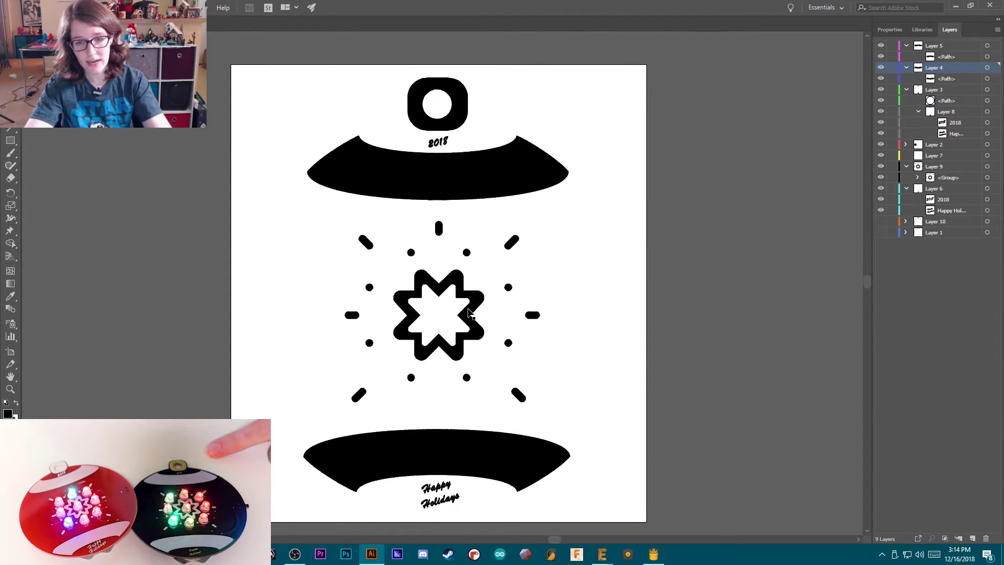
pyautogui.click(472, 317)
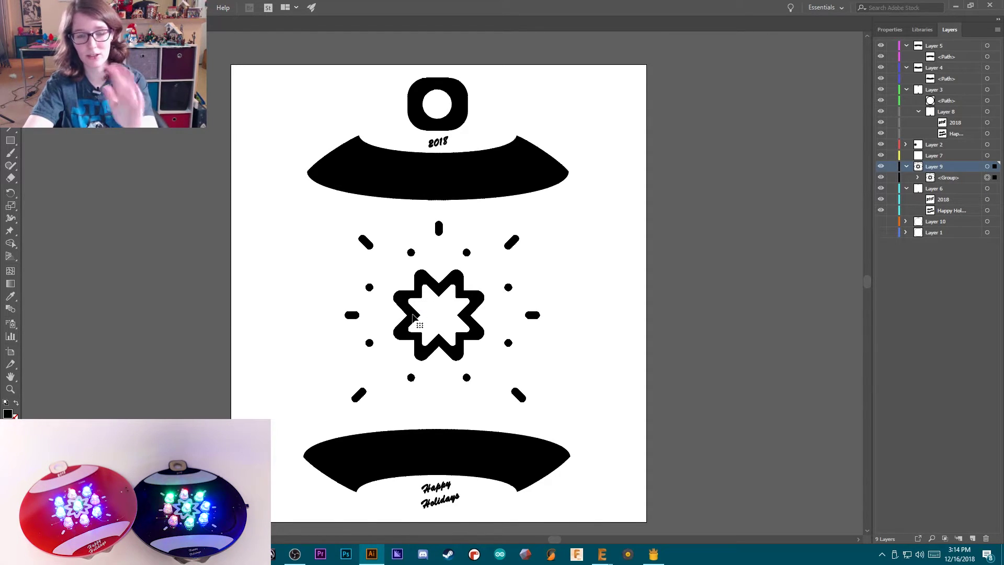
pyautogui.click(494, 454)
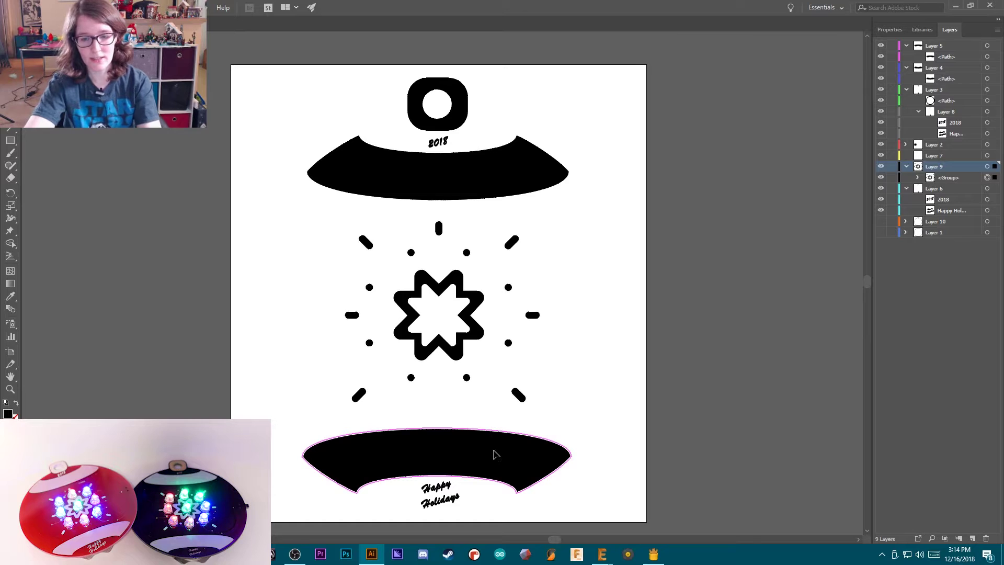
pyautogui.click(442, 502)
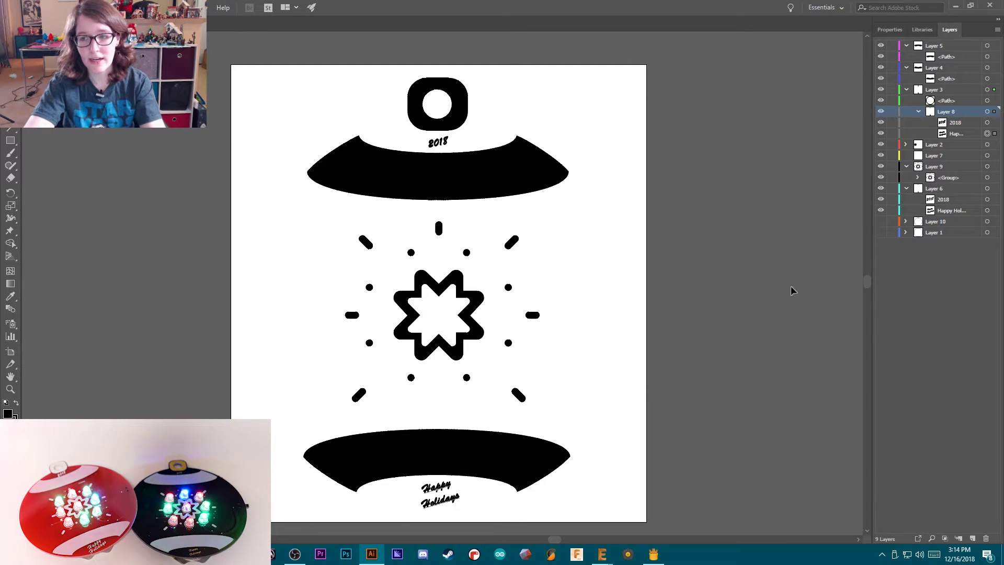
pyautogui.click(963, 209)
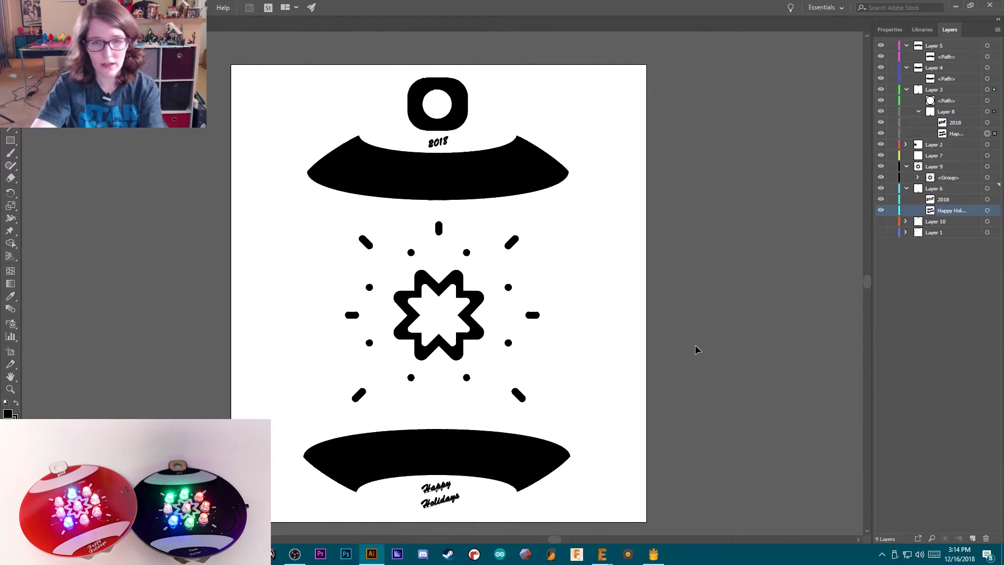
pyautogui.click(473, 186)
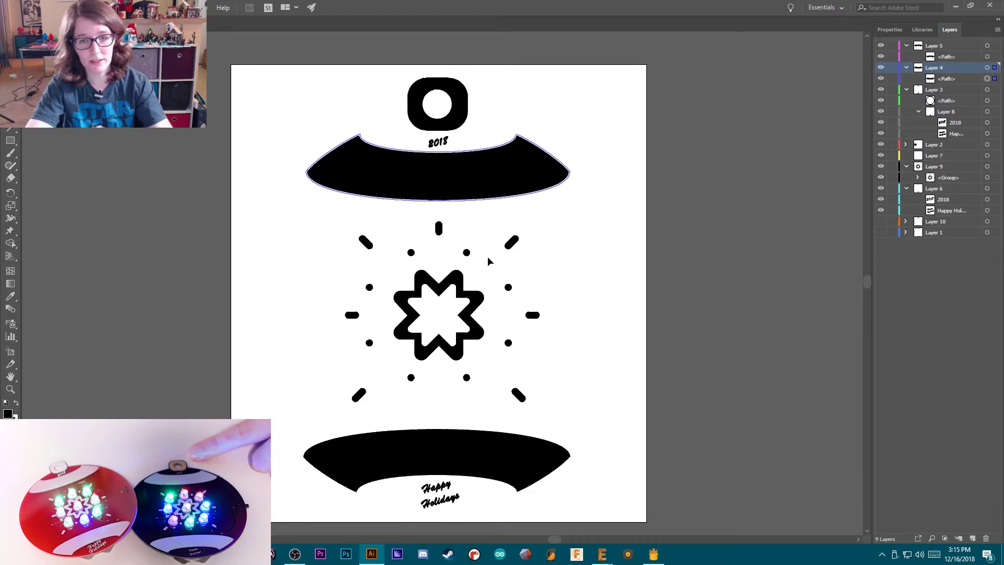
# Switch to File Explorer and review the exported copper, silk and mask images in the 400ppi folder, including mask400_bitmap.
pyautogui.hotkey('alt', 'Tab')
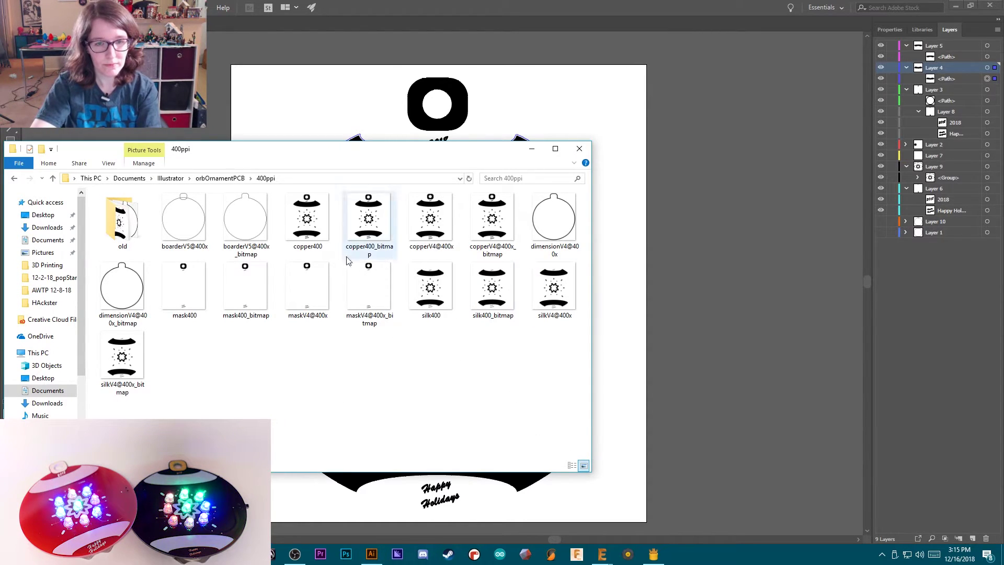
pyautogui.click(319, 239)
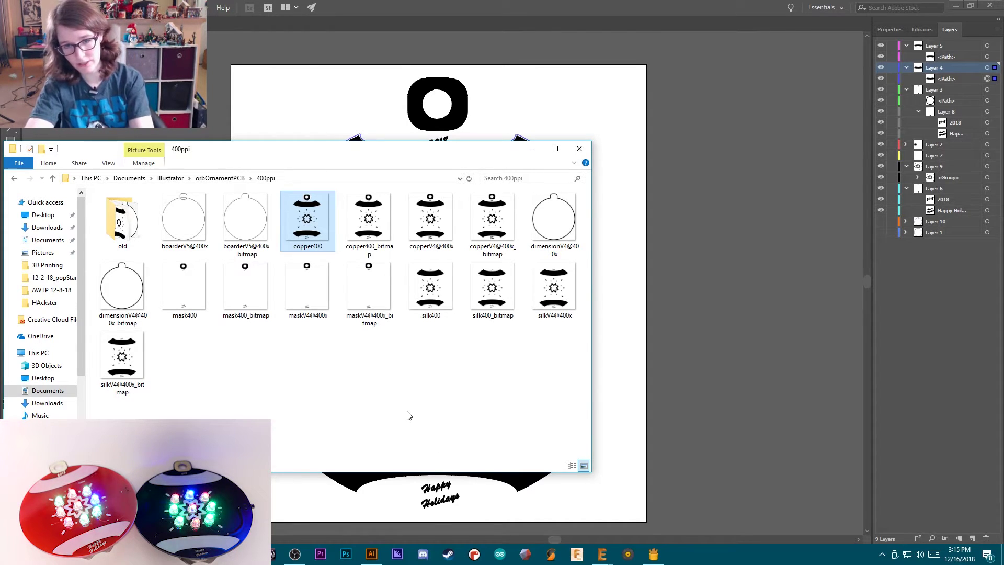
pyautogui.click(444, 305)
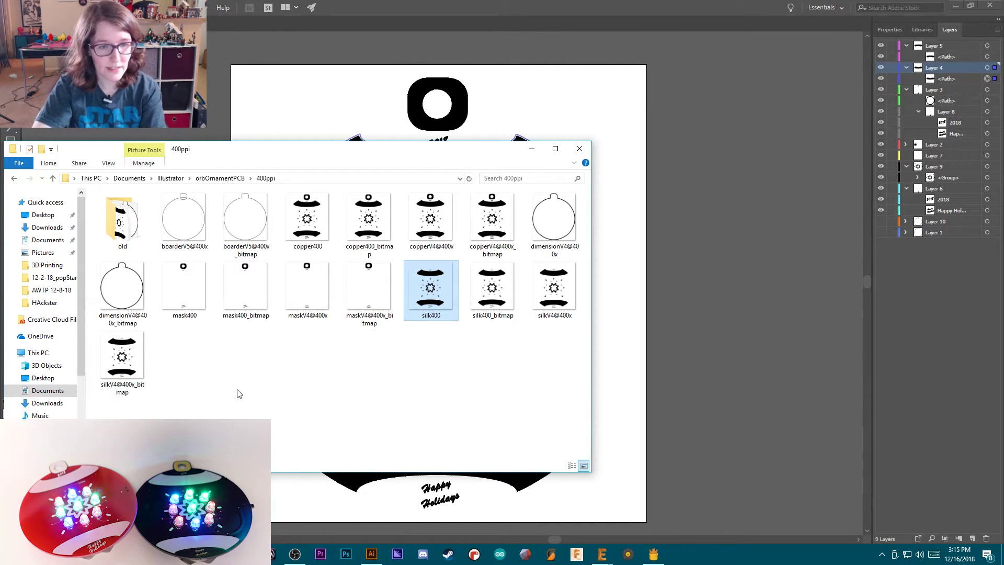
pyautogui.click(246, 296)
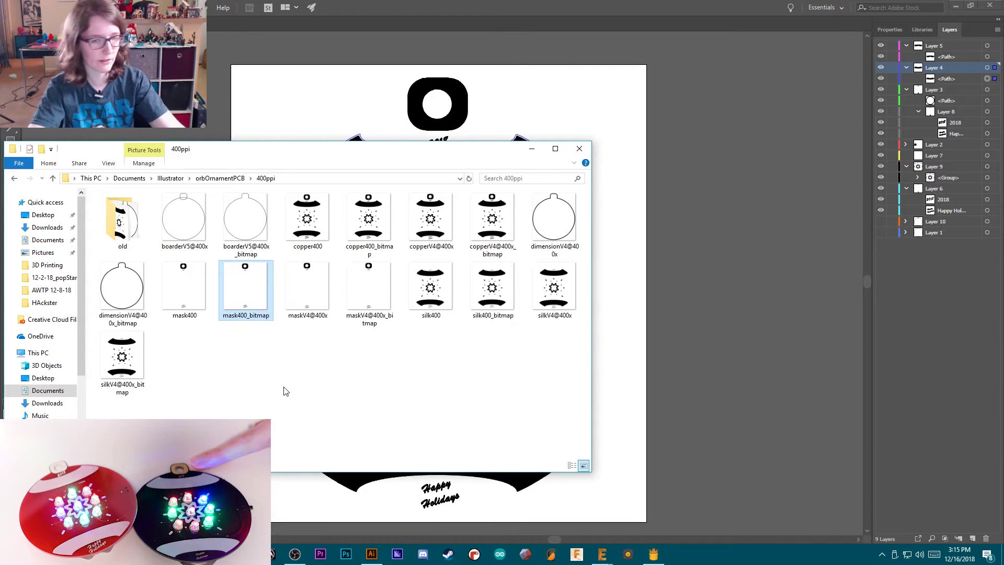
pyautogui.moveTo(254, 282)
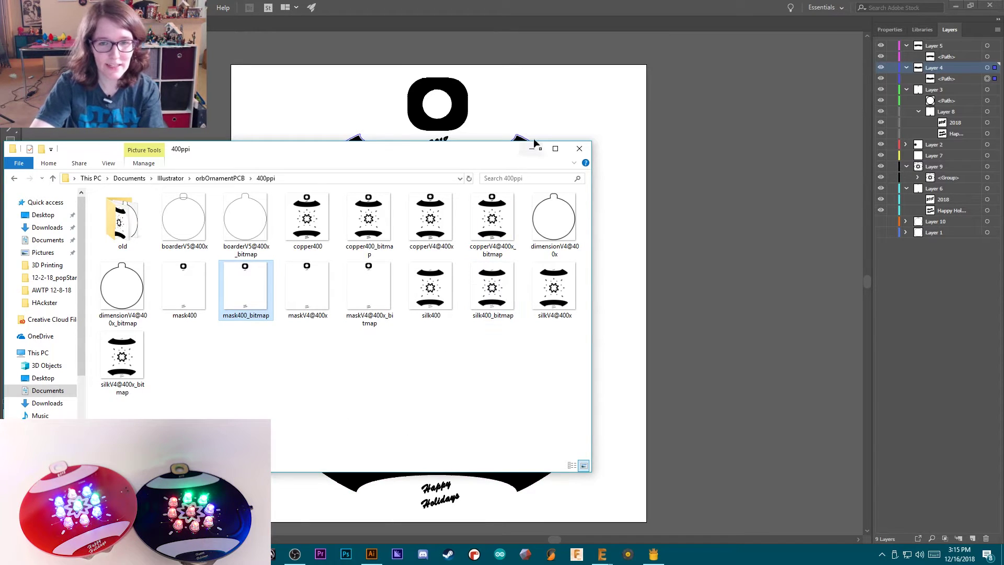
pyautogui.moveTo(535, 153); pyautogui.dragTo(535, 153)
pyautogui.click(660, 284)
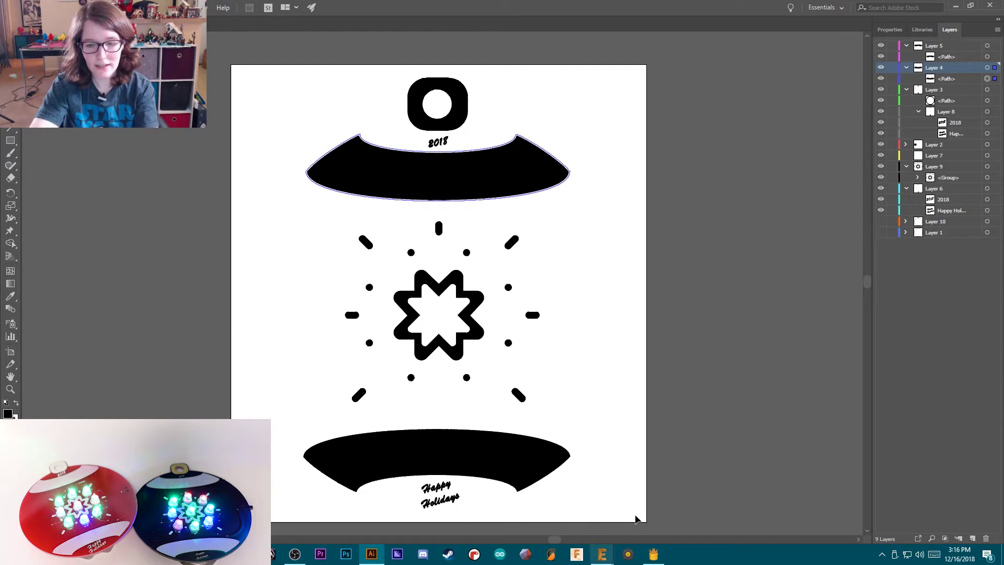
# Switch to the EAGLE board and start a bitmap import, accepting the import notes.
pyautogui.moveTo(601, 554)
pyautogui.click(691, 516)
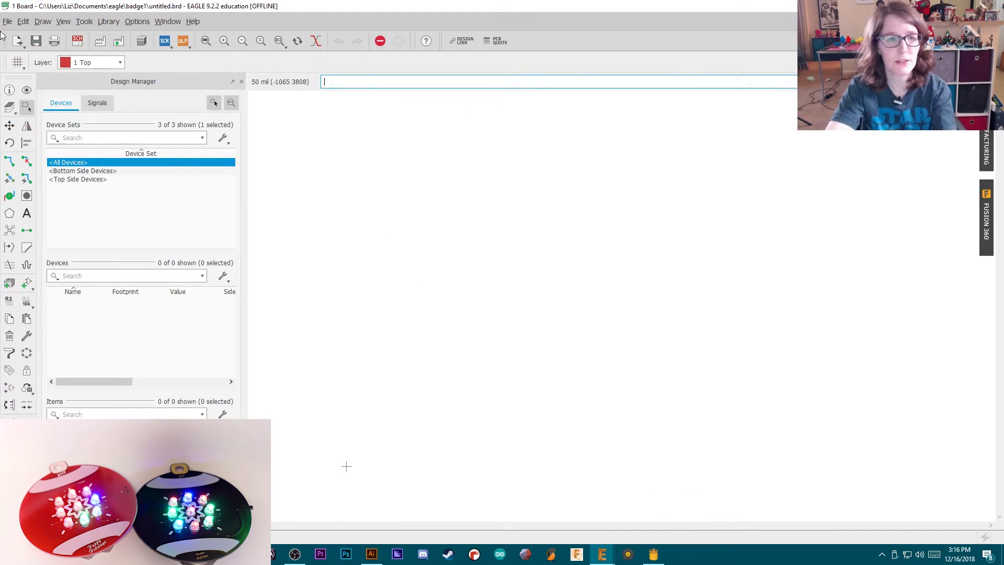
pyautogui.click(7, 21)
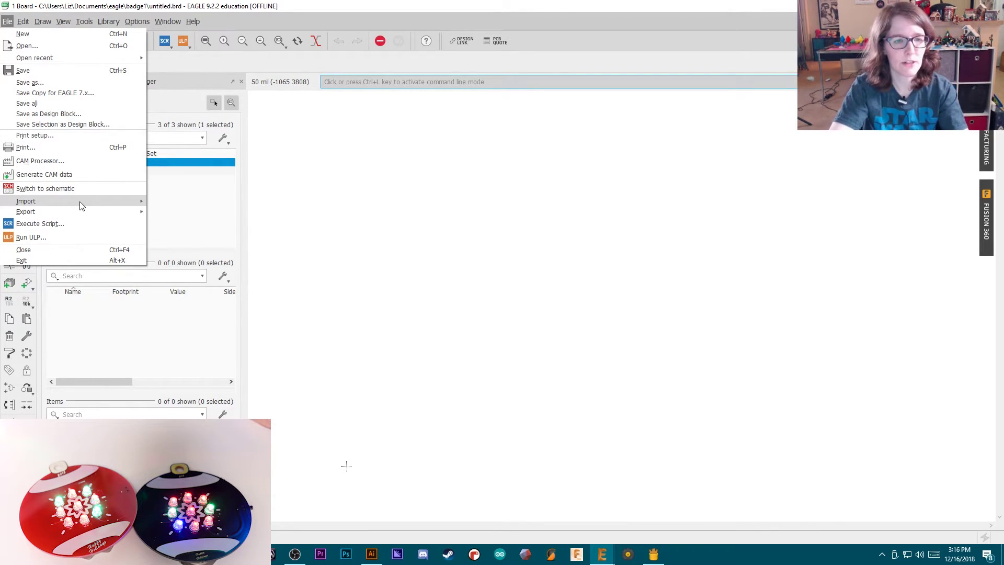
pyautogui.moveTo(79, 202)
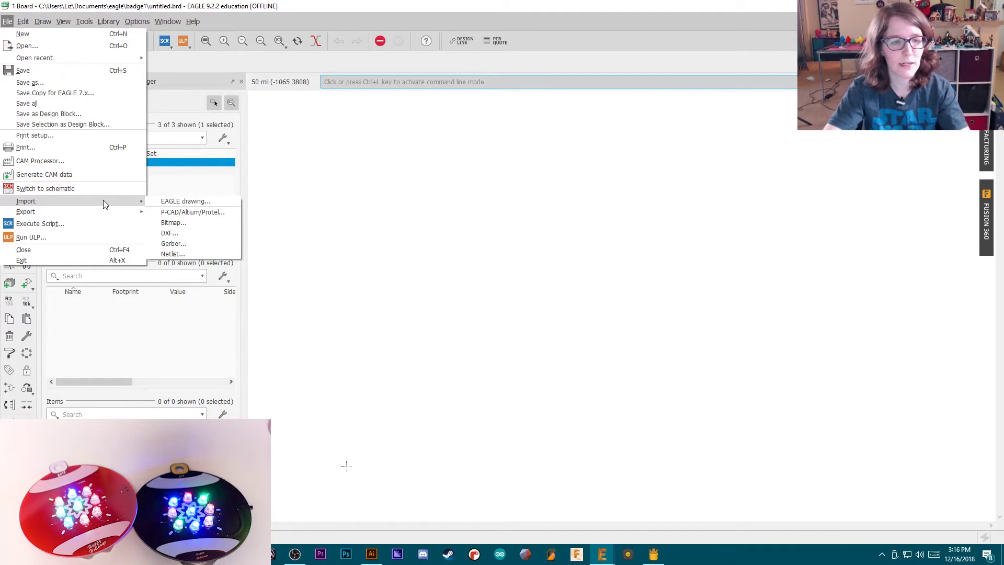
pyautogui.click(173, 223)
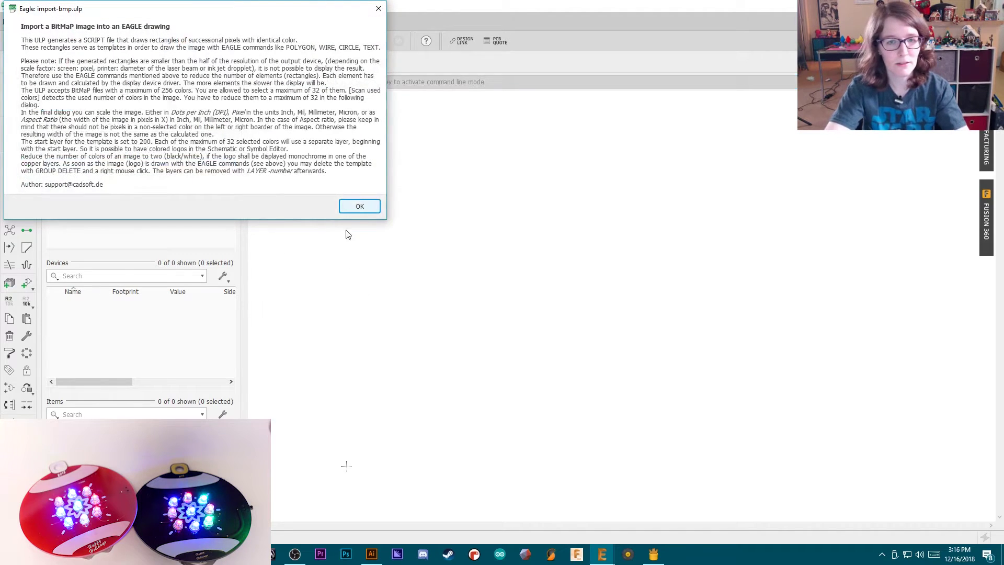
pyautogui.click(362, 207)
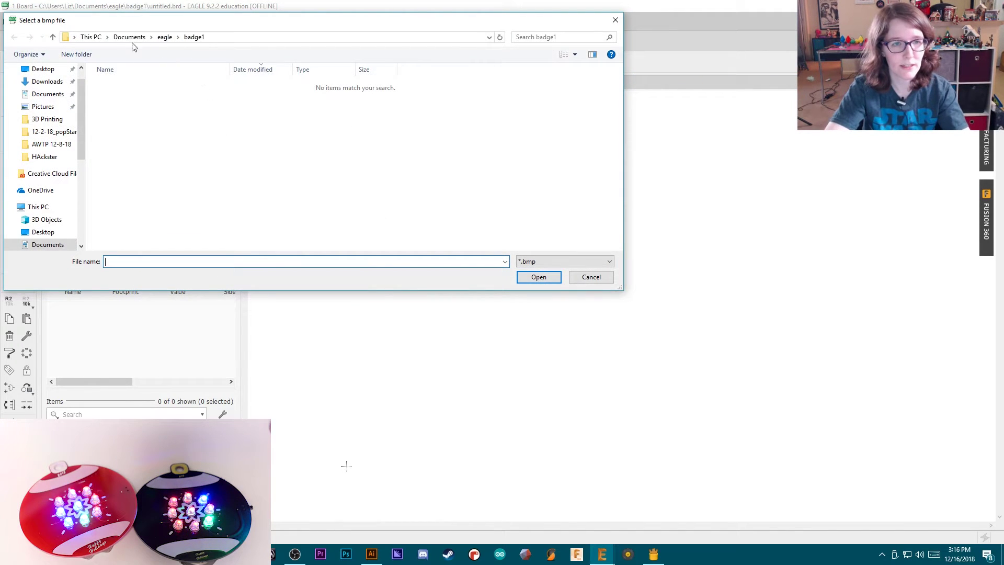
# Choose copperV3@400x_bitmap from the orbOrnamentPCB folder under Documents, Illustrator as the bitmap to import.
pyautogui.click(130, 37)
pyautogui.scroll(-15, 390, 152)
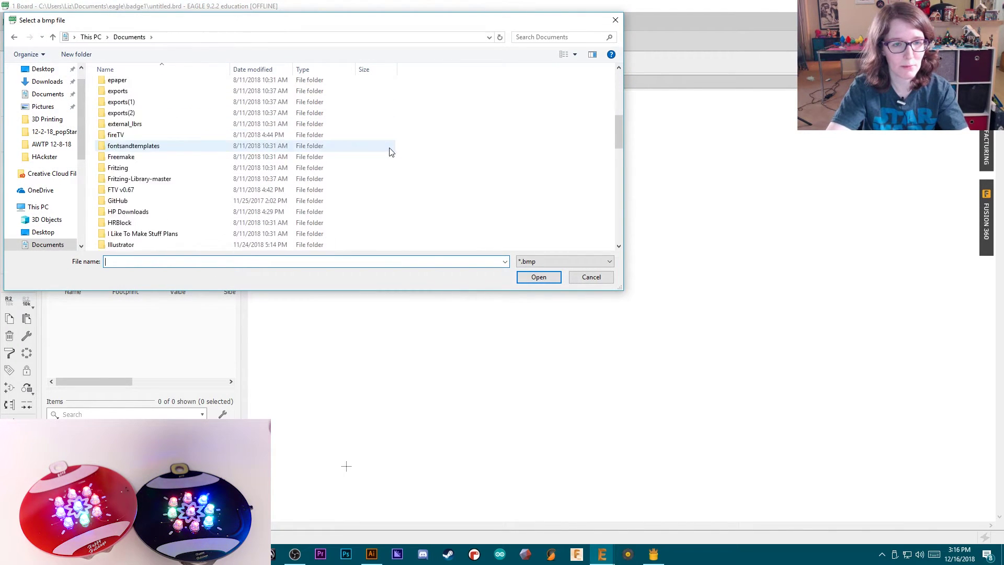
pyautogui.doubleClick(390, 152)
pyautogui.doubleClick(528, 192)
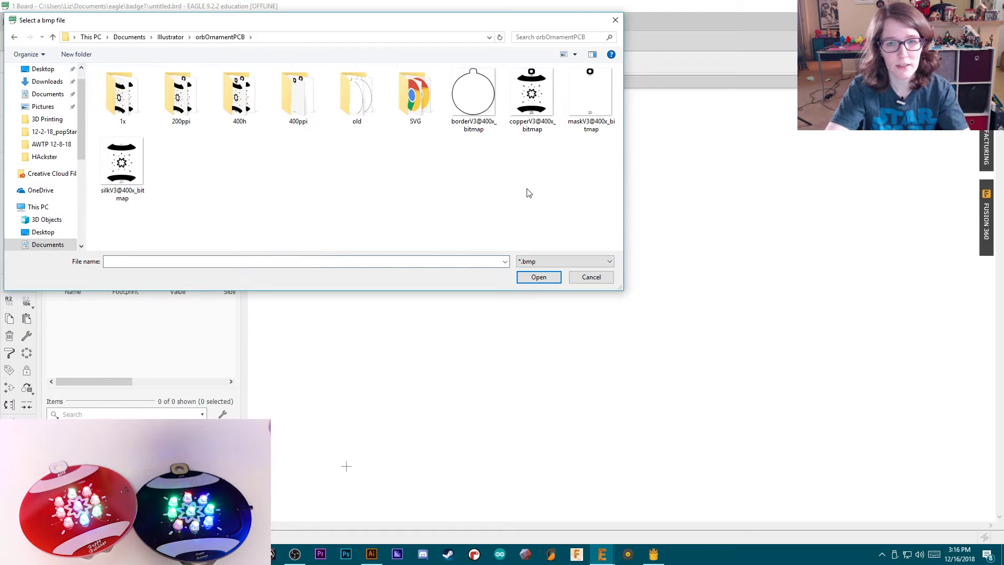
pyautogui.doubleClick(532, 115)
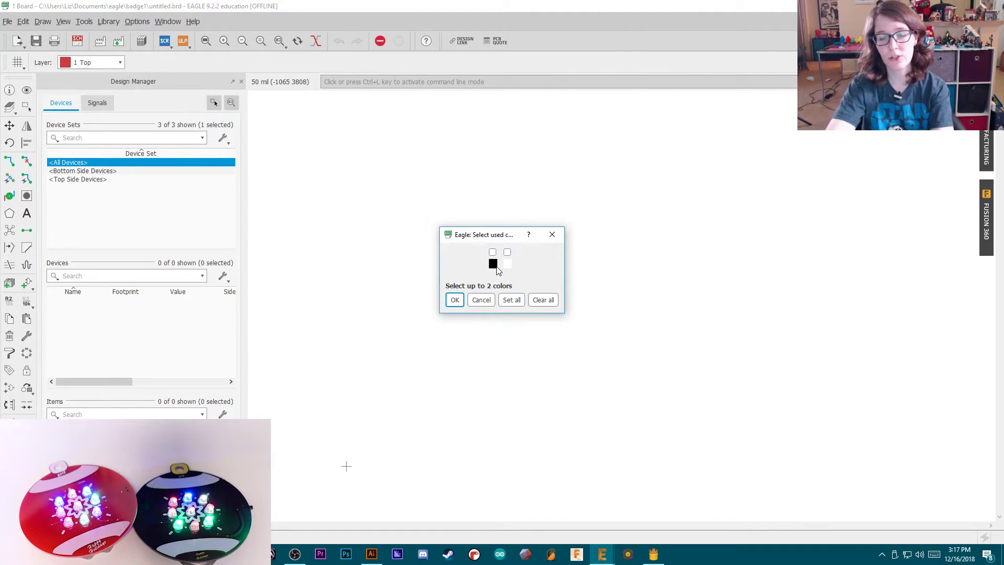
# Import only the black color at 400 DPI in inches with start layer 200, and run the generated script.
pyautogui.click(492, 252)
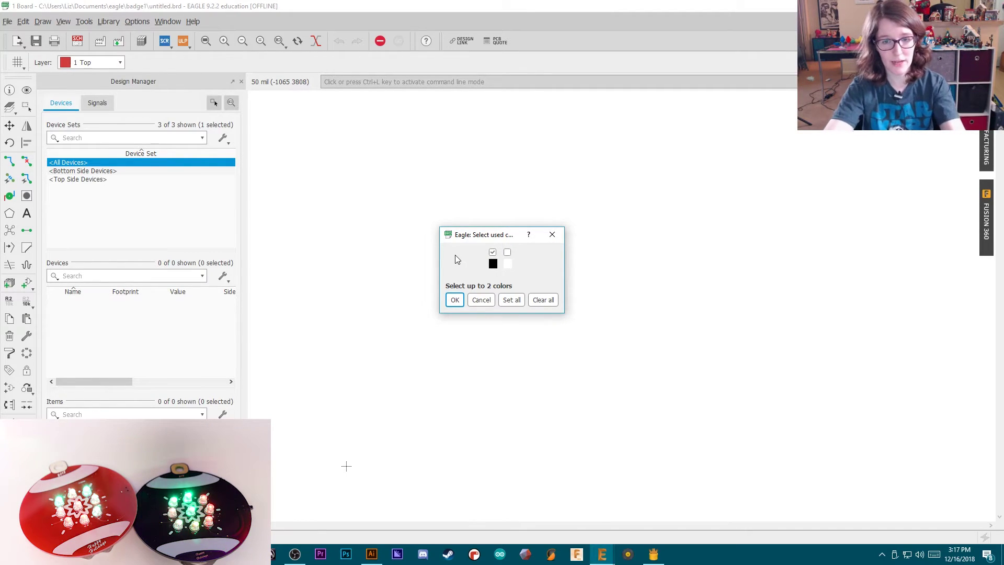
pyautogui.click(454, 299)
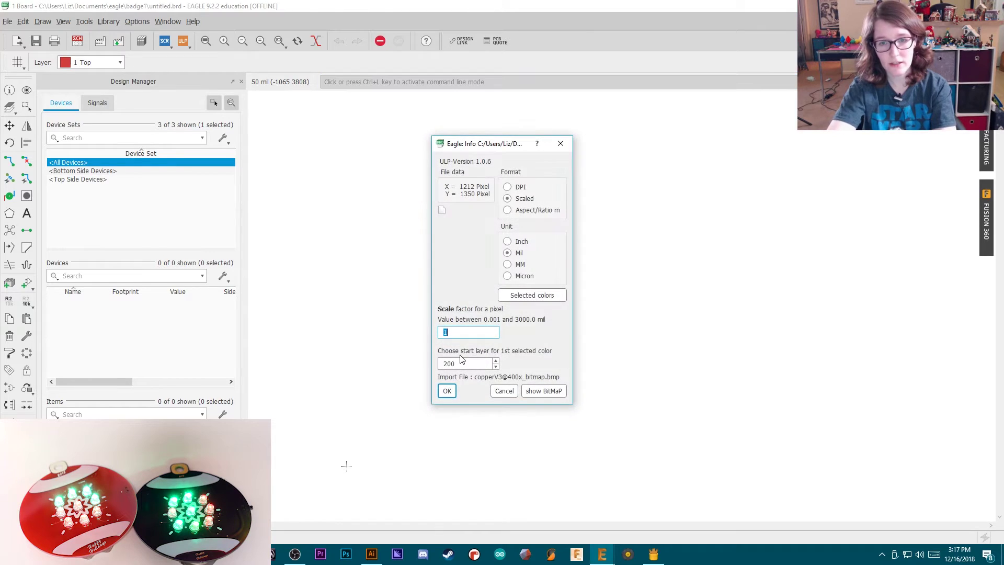
pyautogui.click(523, 189)
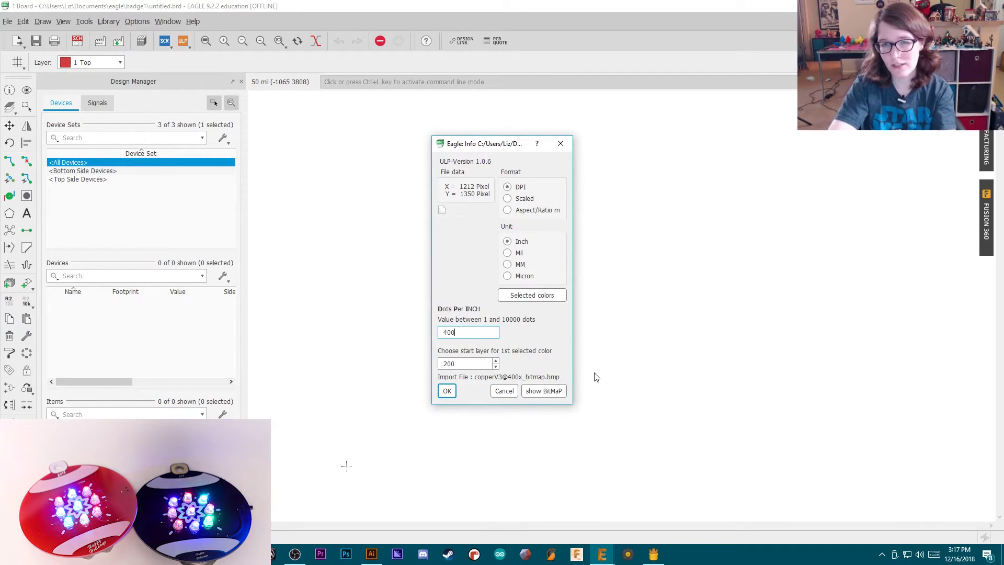
pyautogui.click(483, 363)
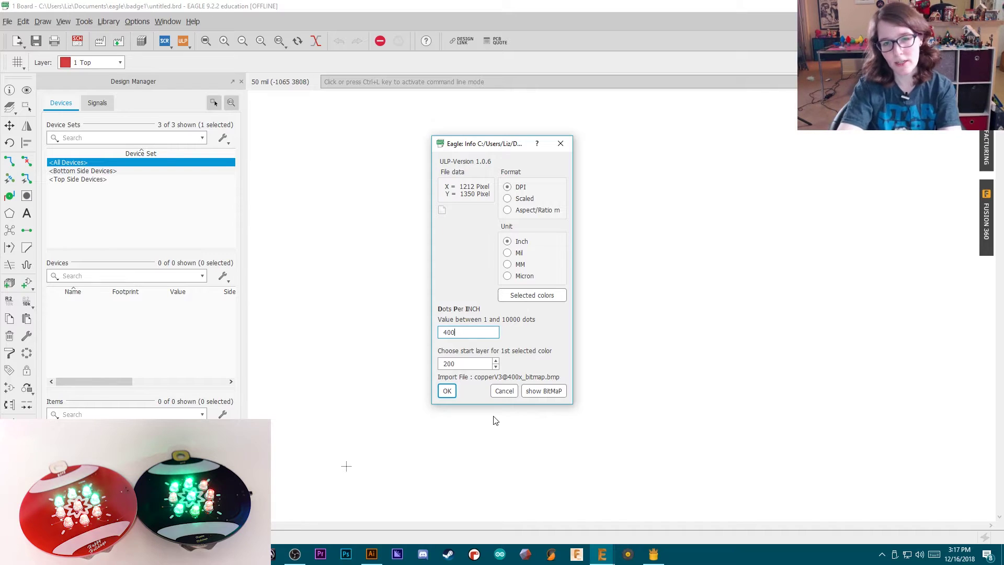
pyautogui.click(445, 391)
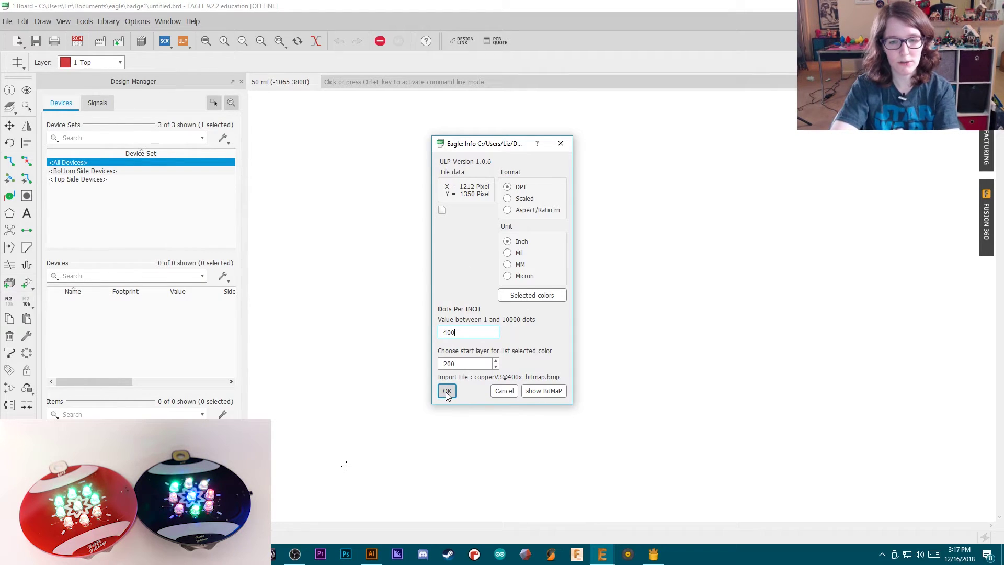
pyautogui.click(457, 364)
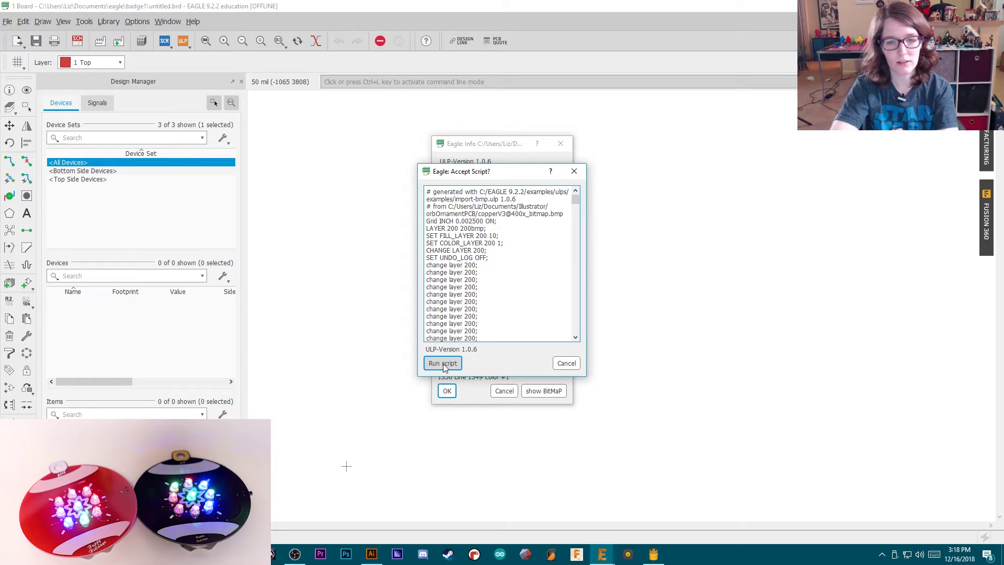
pyautogui.click(443, 363)
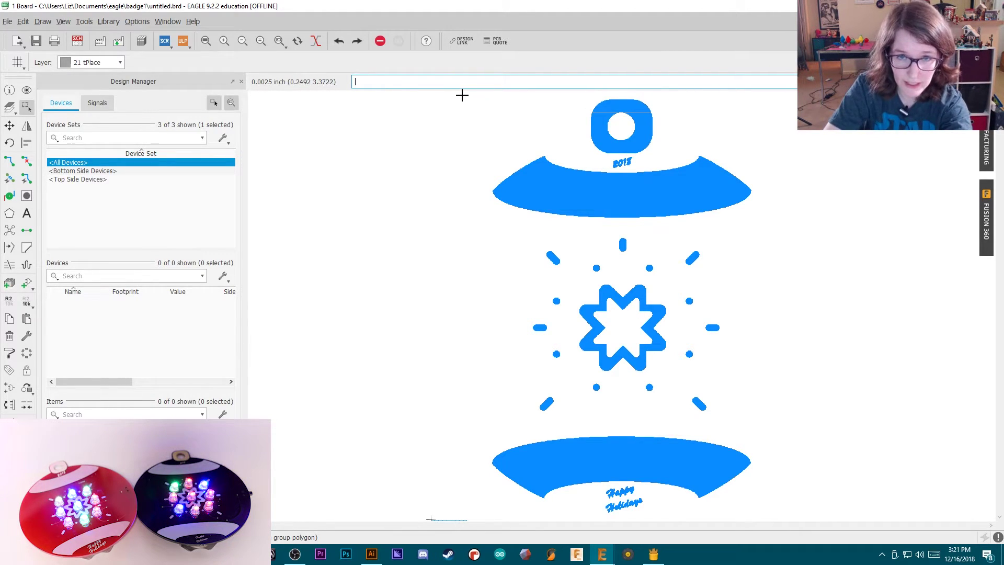
# Group the whole imported ornament artwork and change its layer to 21 tPlace.
pyautogui.moveTo(463, 97); pyautogui.dragTo(808, 510)
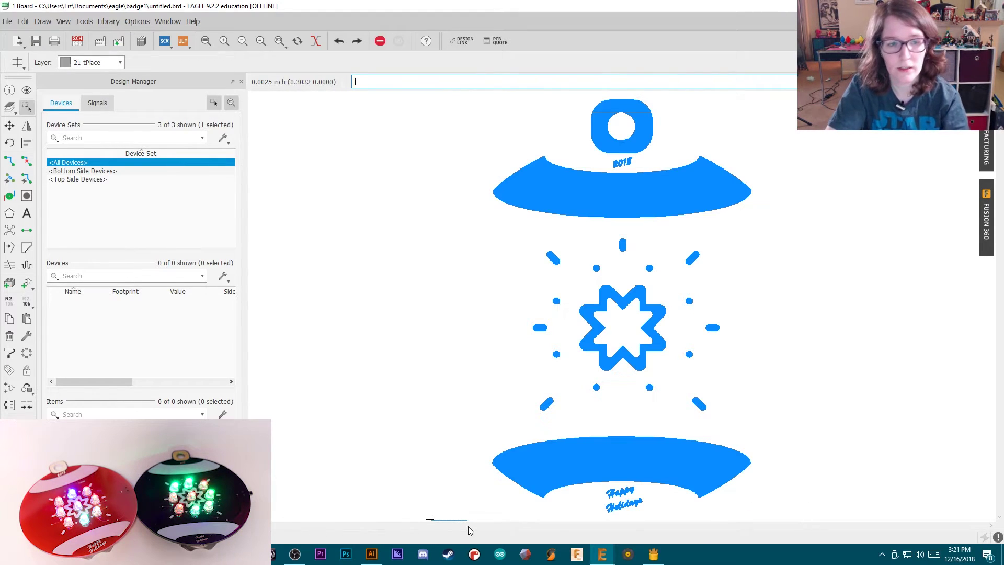
pyautogui.click(26, 335)
pyautogui.click(67, 177)
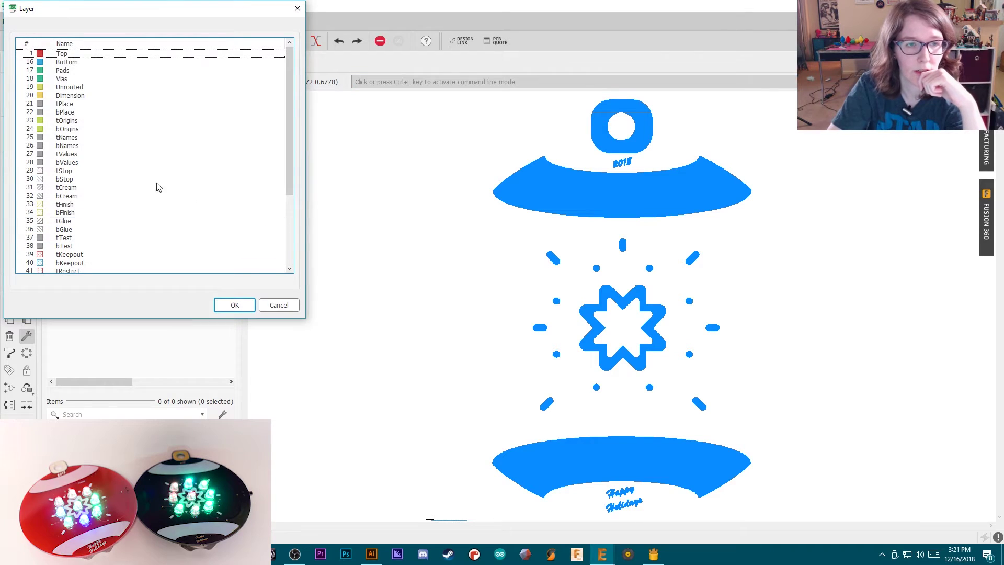
pyautogui.click(75, 108)
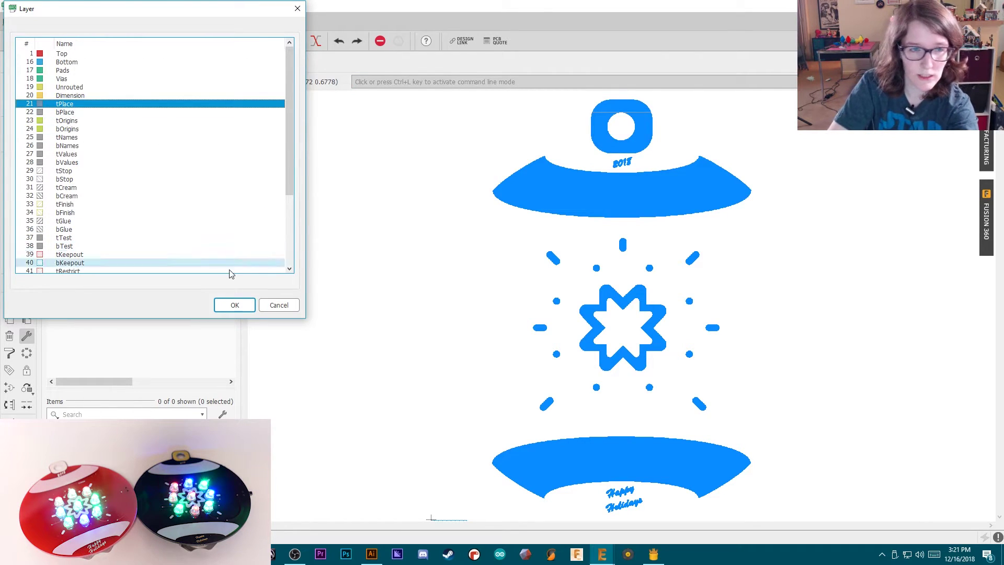
pyautogui.click(234, 304)
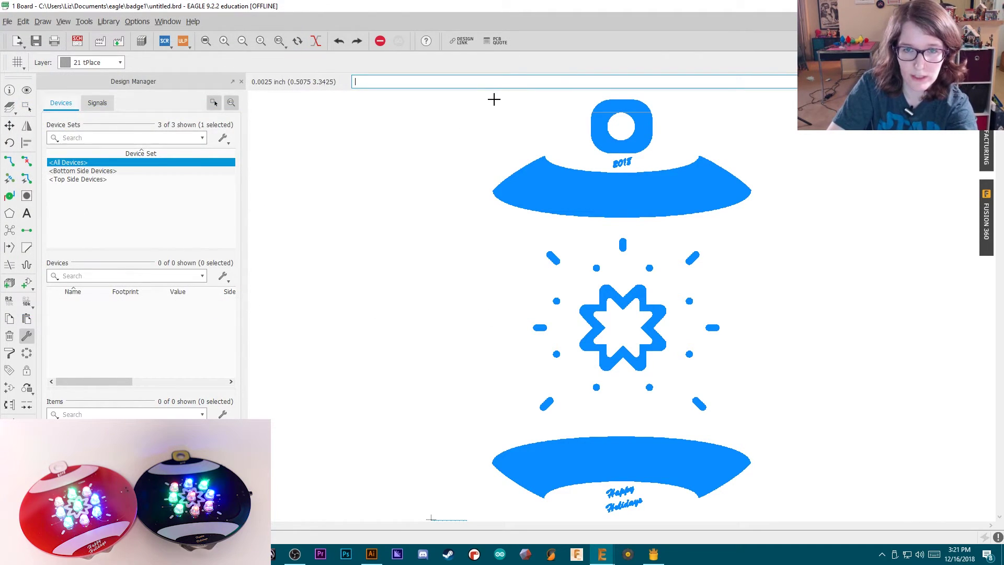
pyautogui.rightClick(534, 178)
pyautogui.click(584, 290)
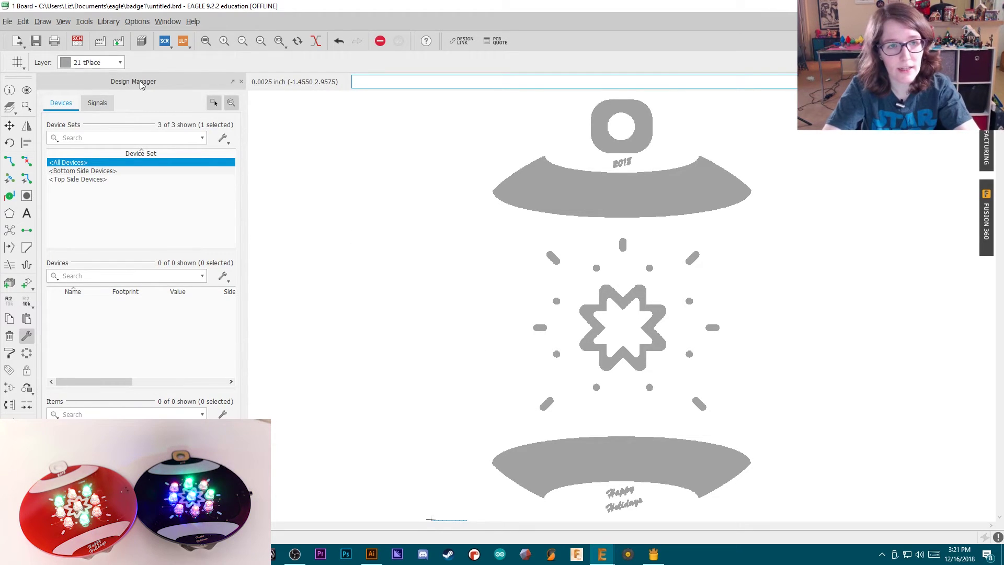
# Start another bitmap import, accept the import notes, and choose maskV3@400x_bitmap from the orbOrnamentPCB folder.
pyautogui.click(8, 22)
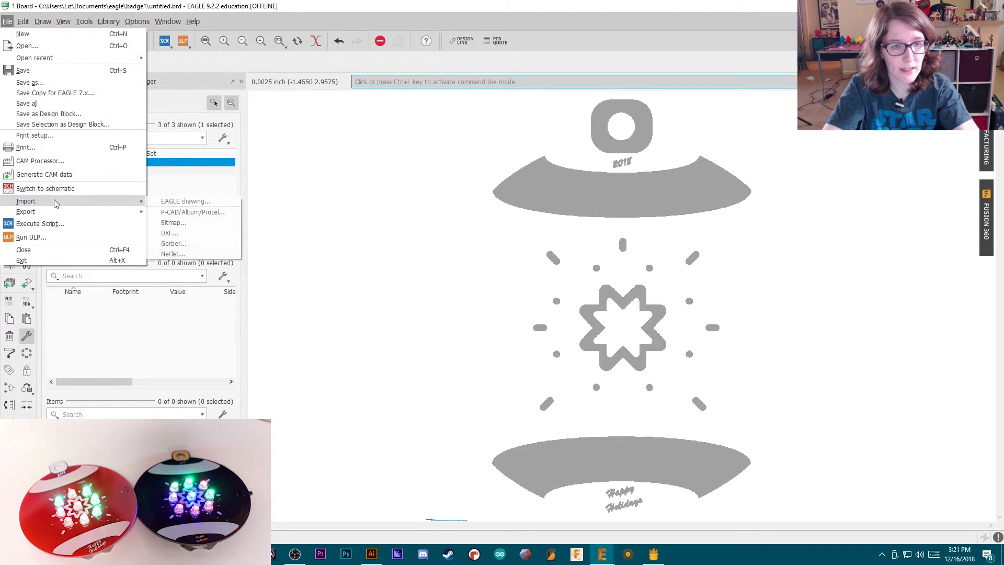
pyautogui.click(174, 222)
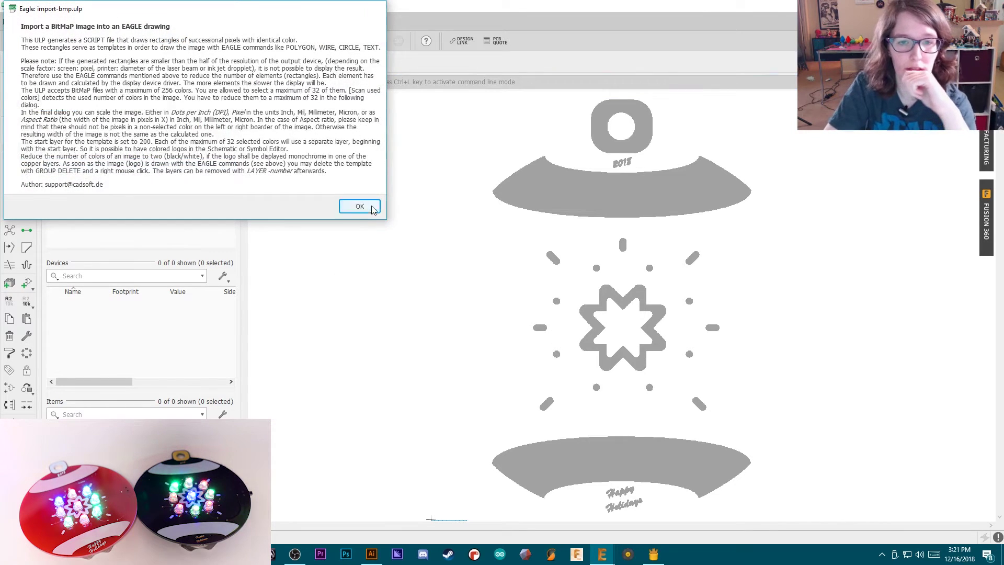
pyautogui.click(360, 207)
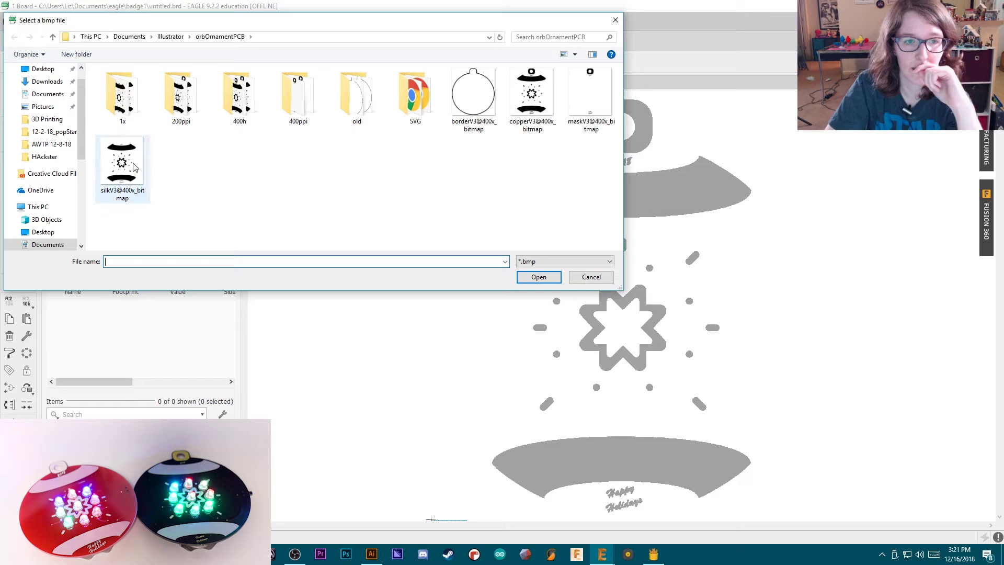
pyautogui.click(593, 93)
pyautogui.click(538, 277)
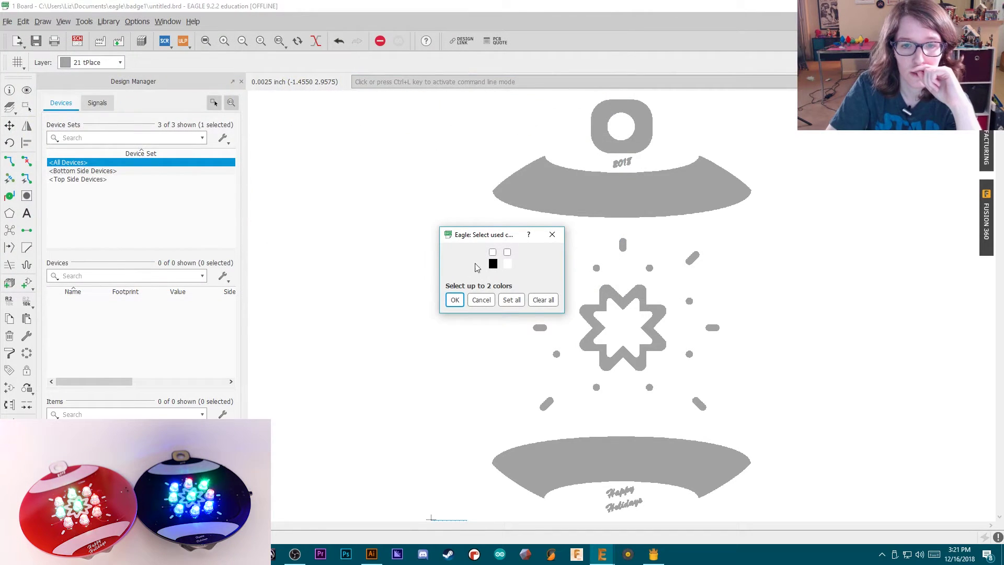
# Import only the black color of the mask bitmap at 400 DPI in inches with start layer 200, and run the generated script.
pyautogui.click(492, 252)
pyautogui.click(454, 300)
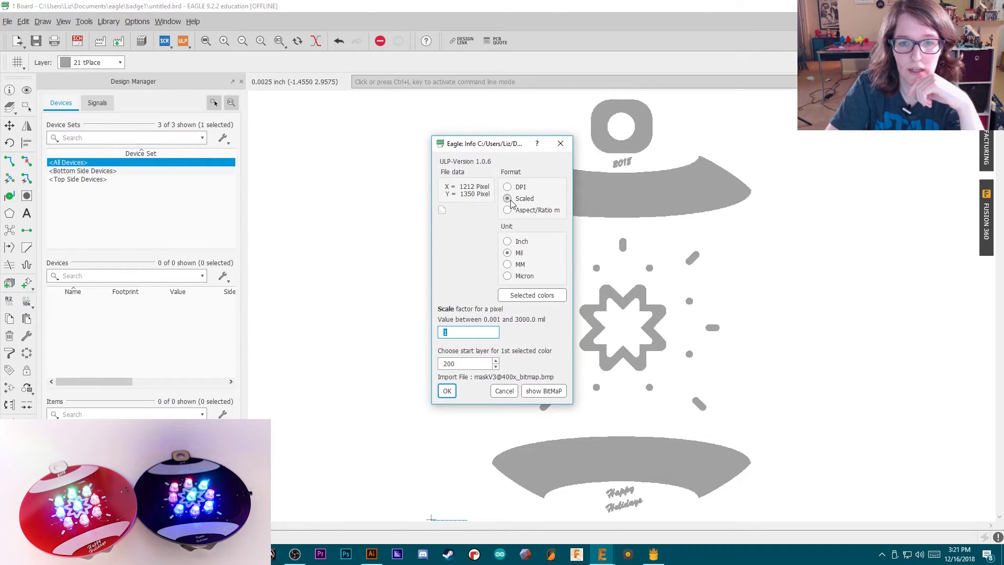
pyautogui.click(462, 333)
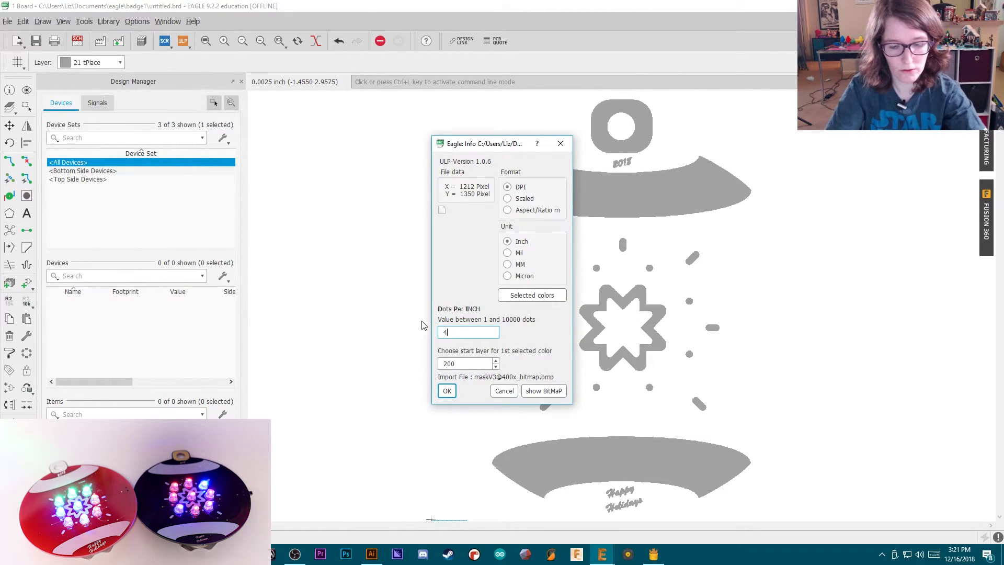
pyautogui.click(447, 392)
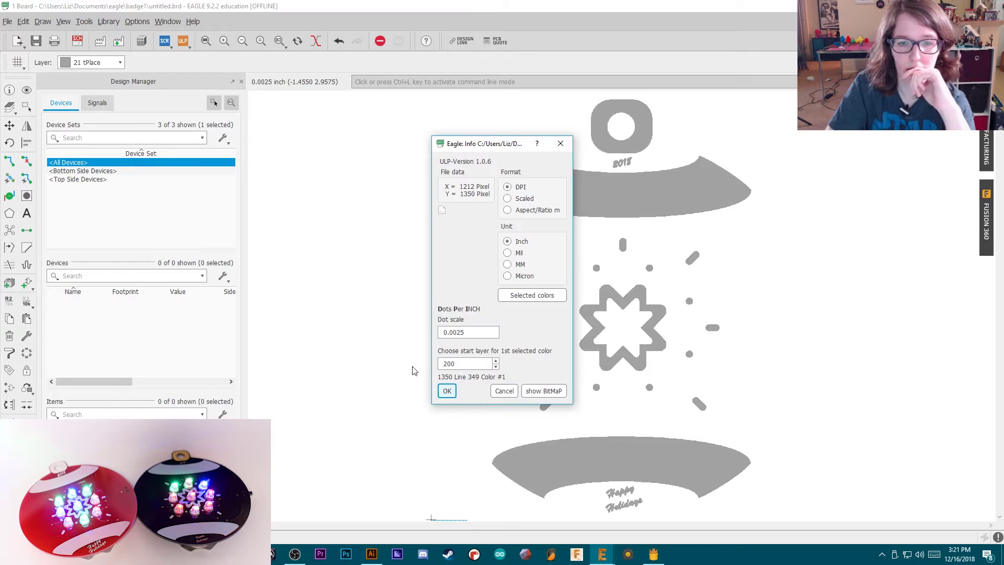
pyautogui.click(442, 363)
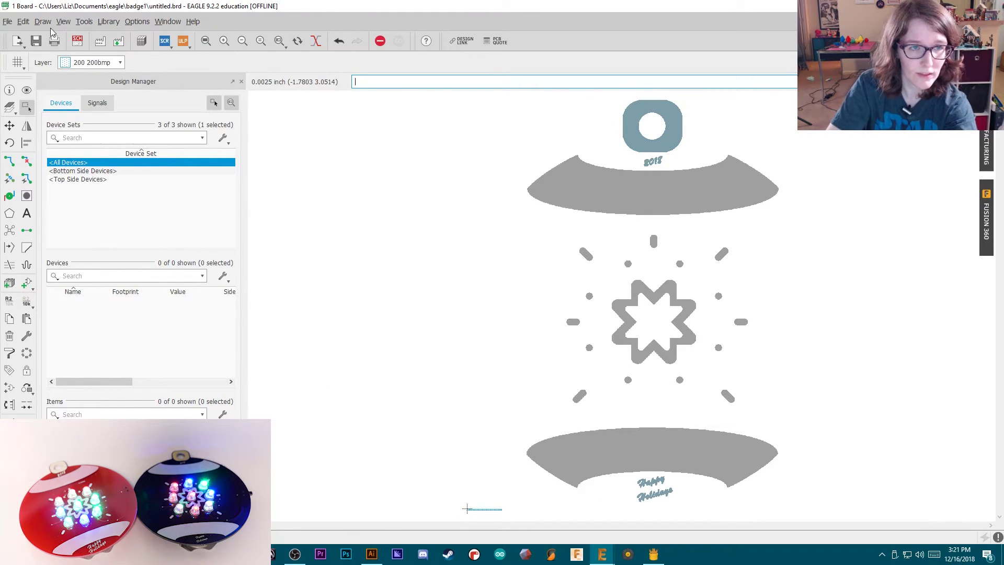
# Hide layer 21 tPlace so only the newly imported mask artwork is displayed.
pyautogui.click(64, 22)
pyautogui.click(81, 50)
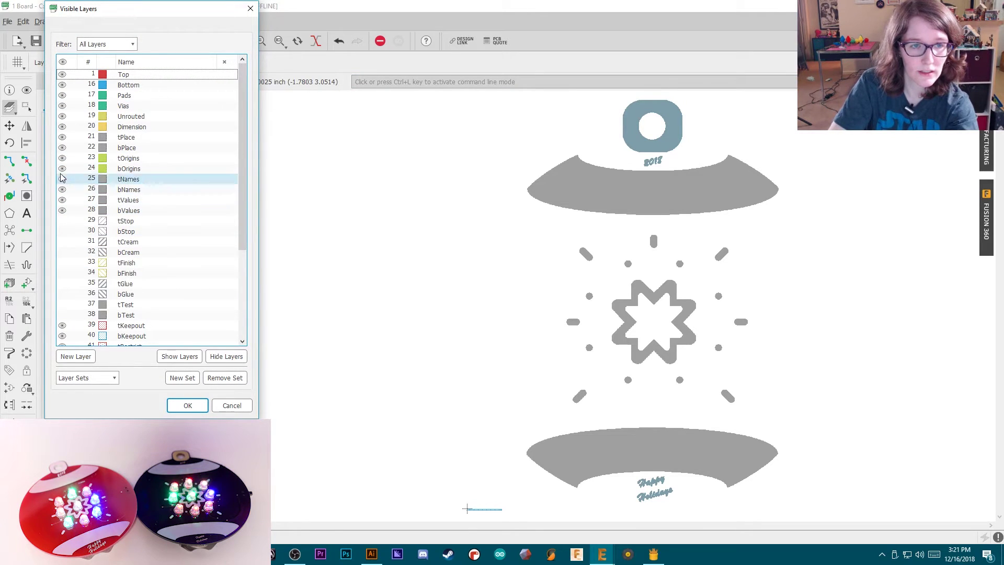
pyautogui.click(62, 138)
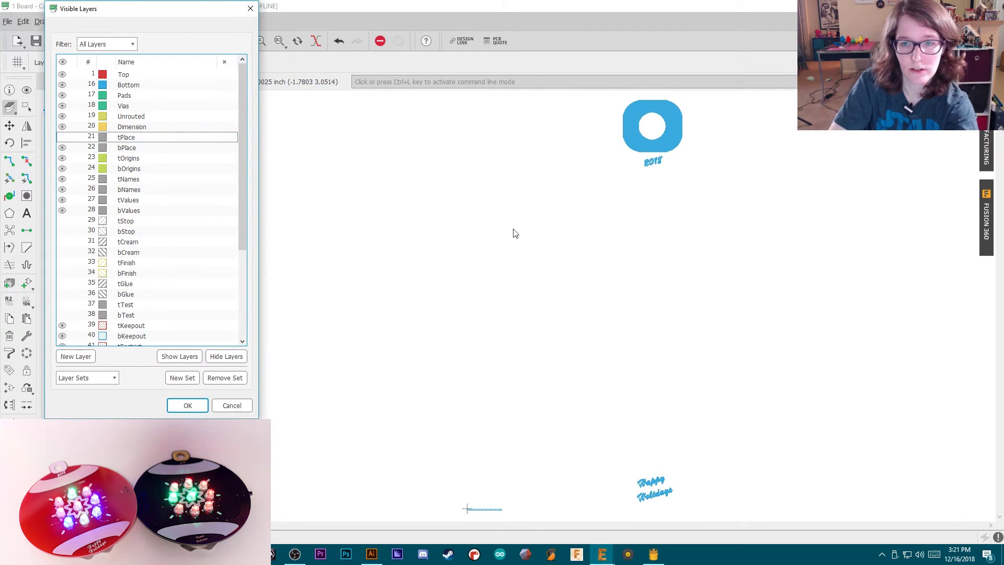
pyautogui.click(186, 411)
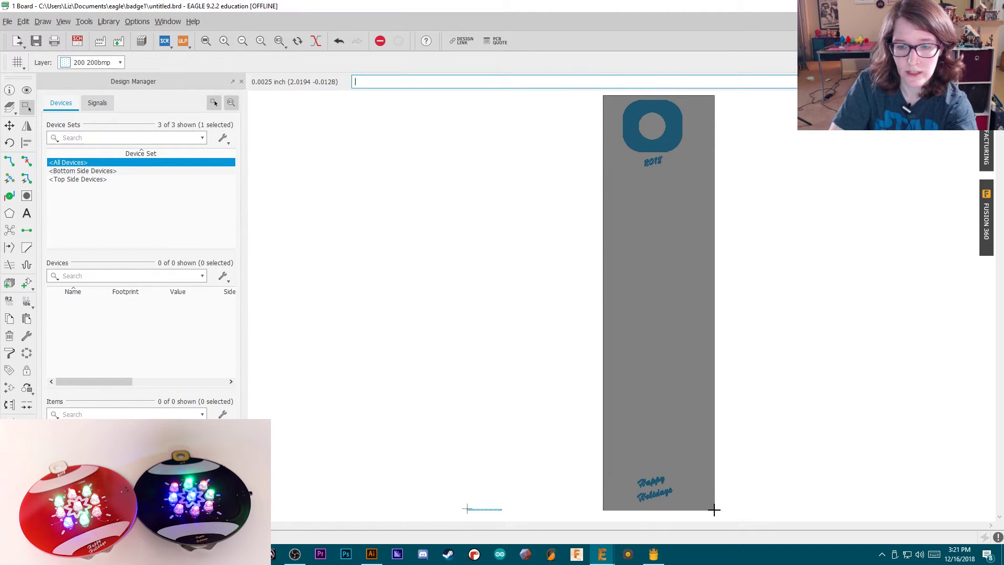
# Group the hanger ring, 2018 and Happy Holidays artwork and change its layer to 1 Top.
pyautogui.click(27, 336)
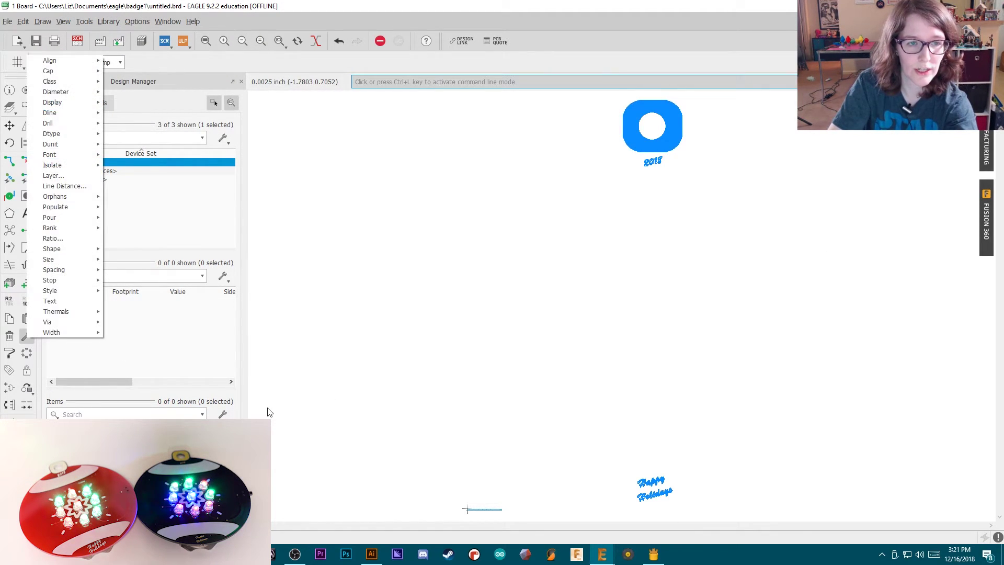
pyautogui.click(58, 176)
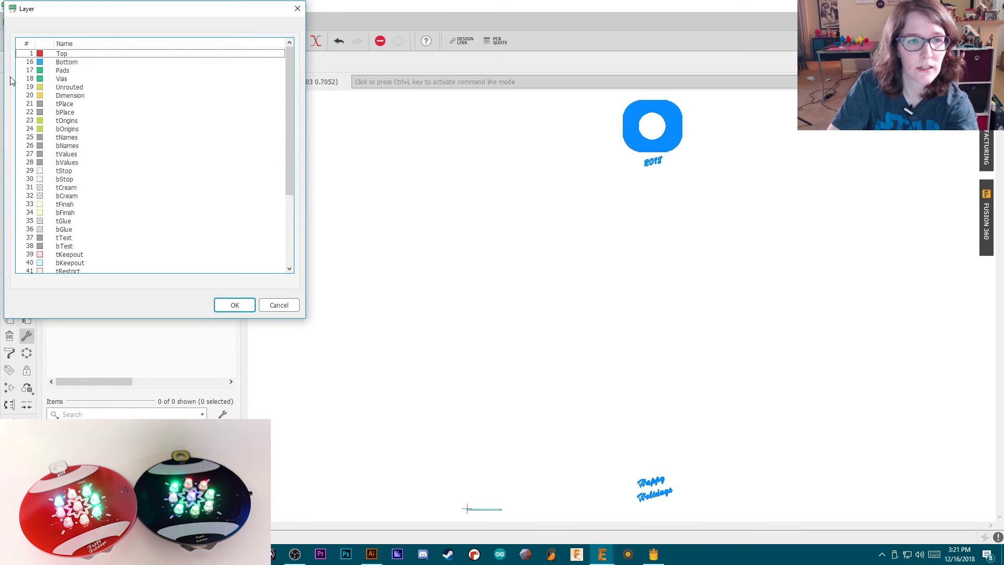
pyautogui.click(78, 53)
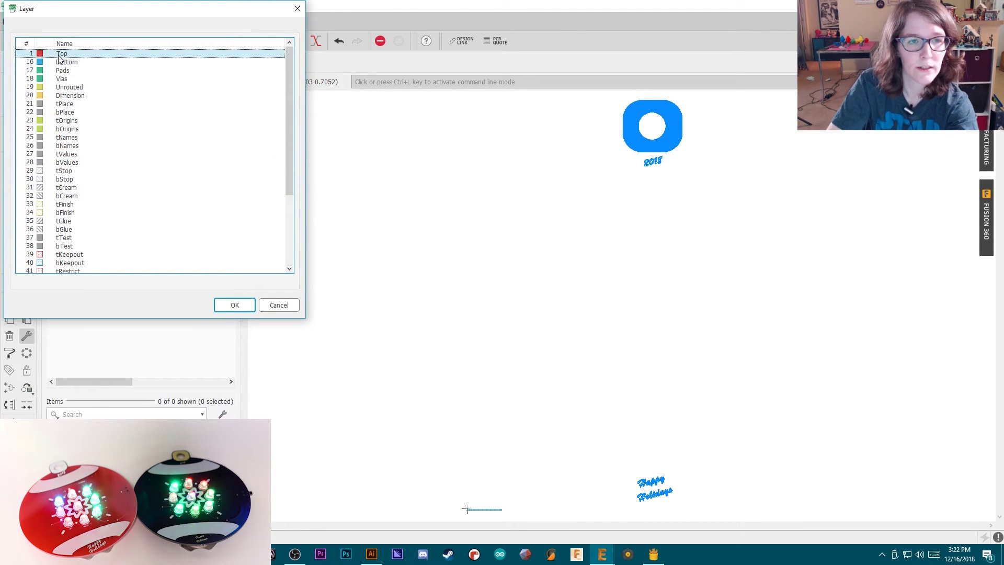
pyautogui.click(234, 304)
pyautogui.rightClick(630, 138)
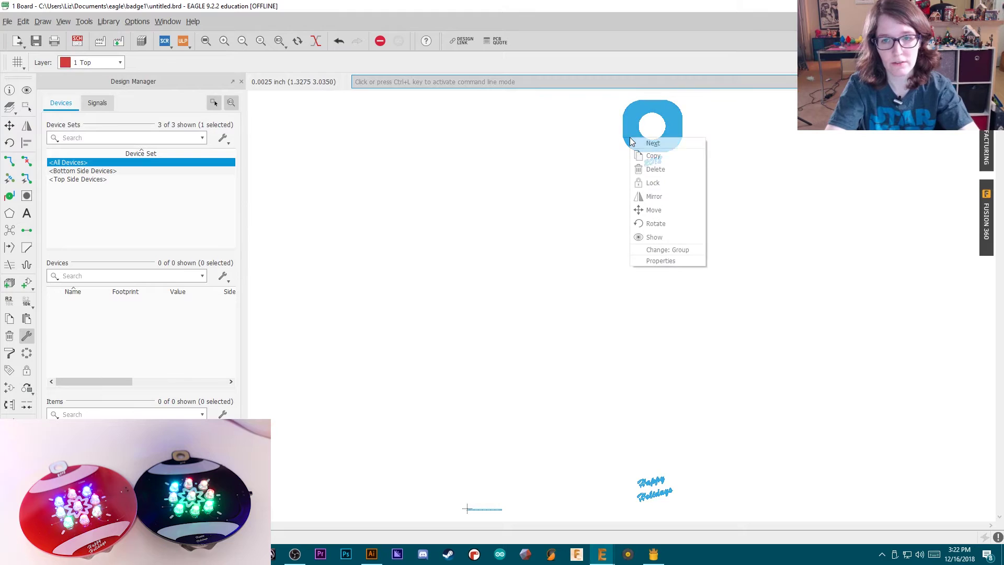
pyautogui.click(677, 251)
# Make layer 21 tPlace visible again together with the Top layer artwork.
pyautogui.click(62, 21)
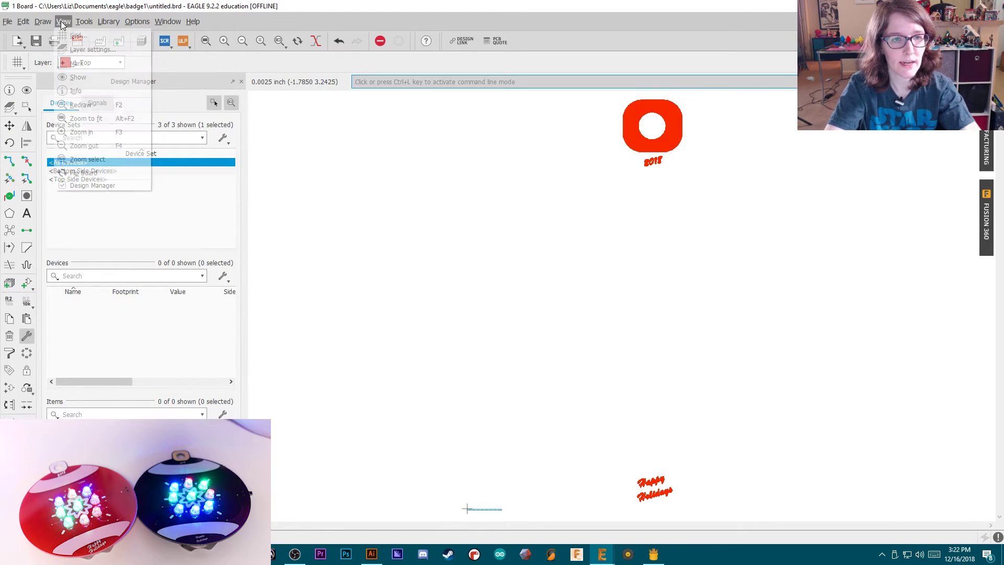
pyautogui.click(87, 50)
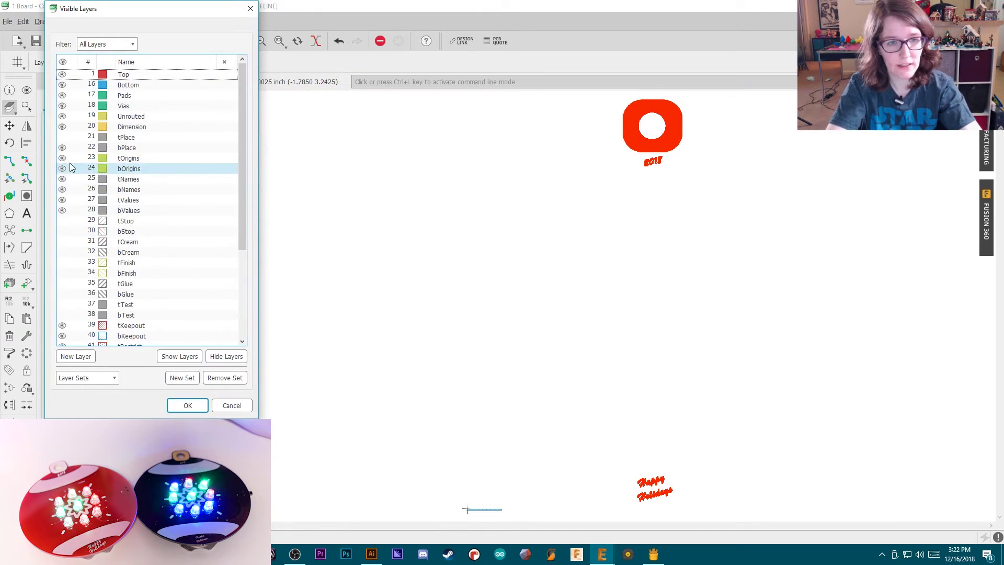
pyautogui.click(62, 137)
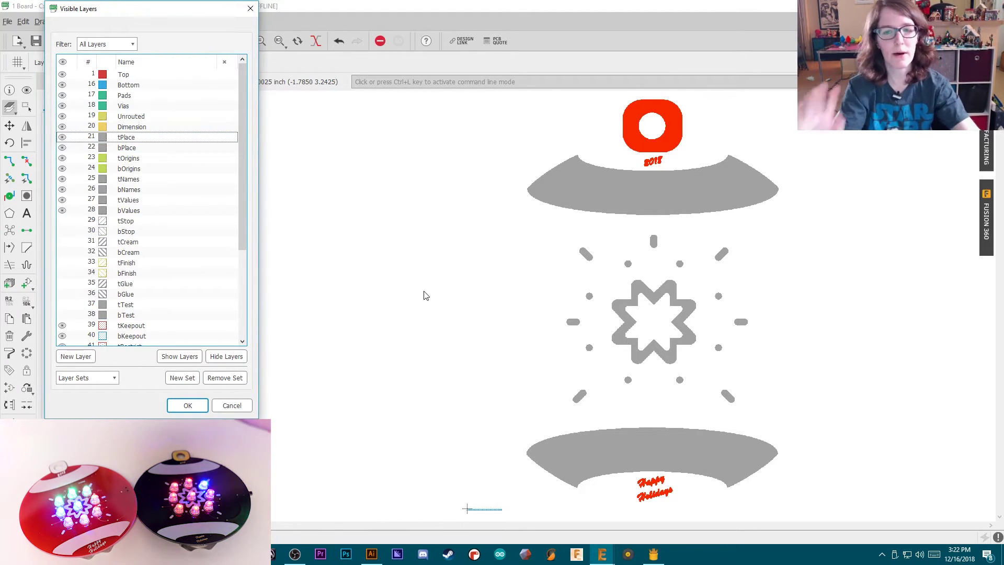
pyautogui.click(202, 404)
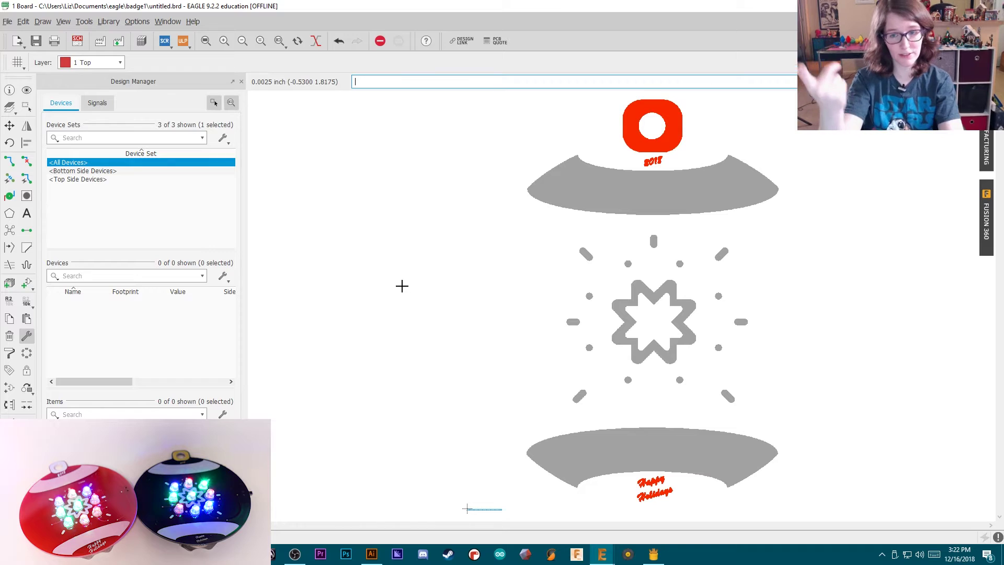
# Switch to Illustrator to review the source ornament artwork, and return to EAGLE with the ornamentOrbV1 board.
pyautogui.click(371, 554)
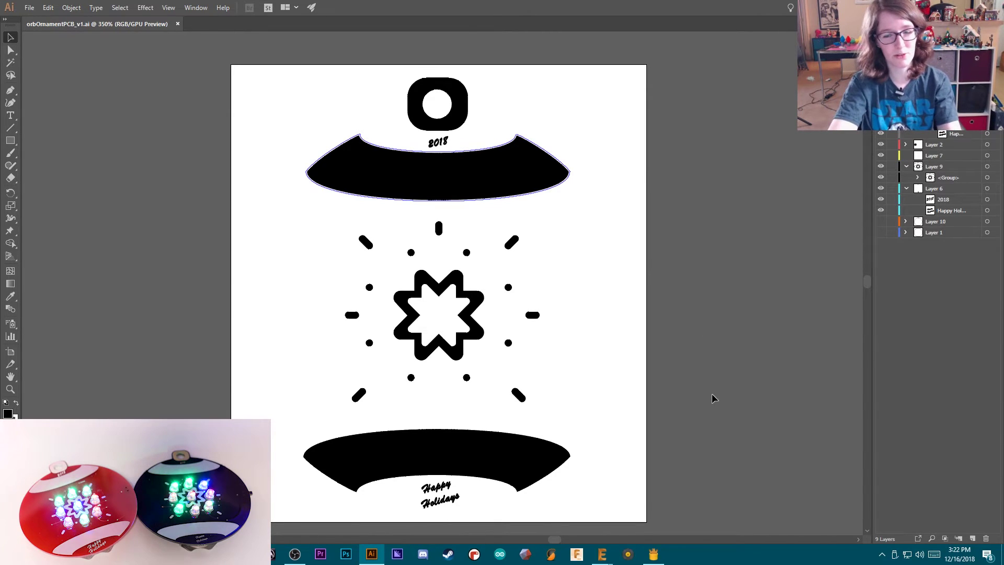
pyautogui.click(602, 553)
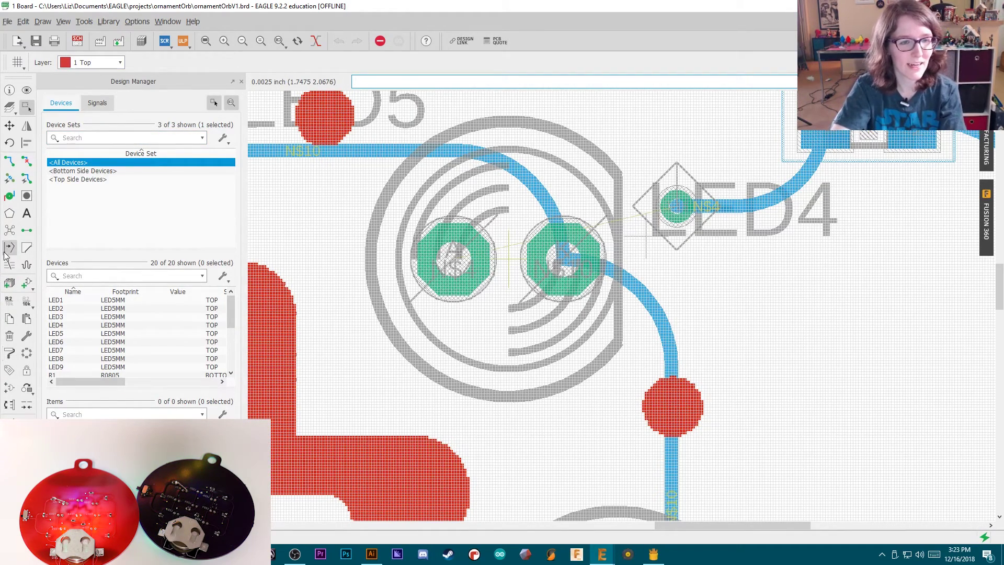
# Route a curved 0.006 wide trace on the Top layer from the via beside LED4, around the LED outline, to LED4's unrouted pad.
pyautogui.click(9, 160)
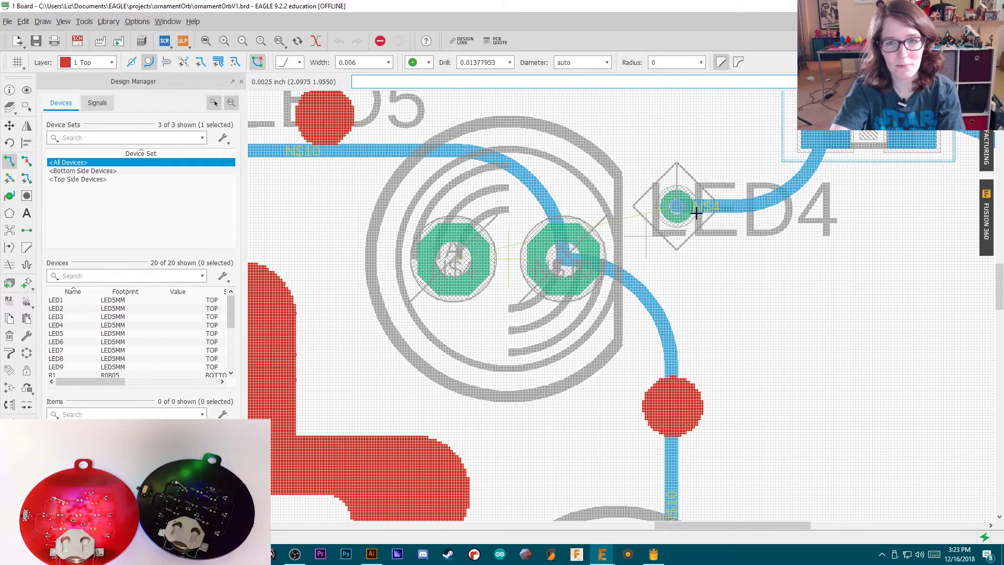
pyautogui.click(292, 62)
pyautogui.click(304, 111)
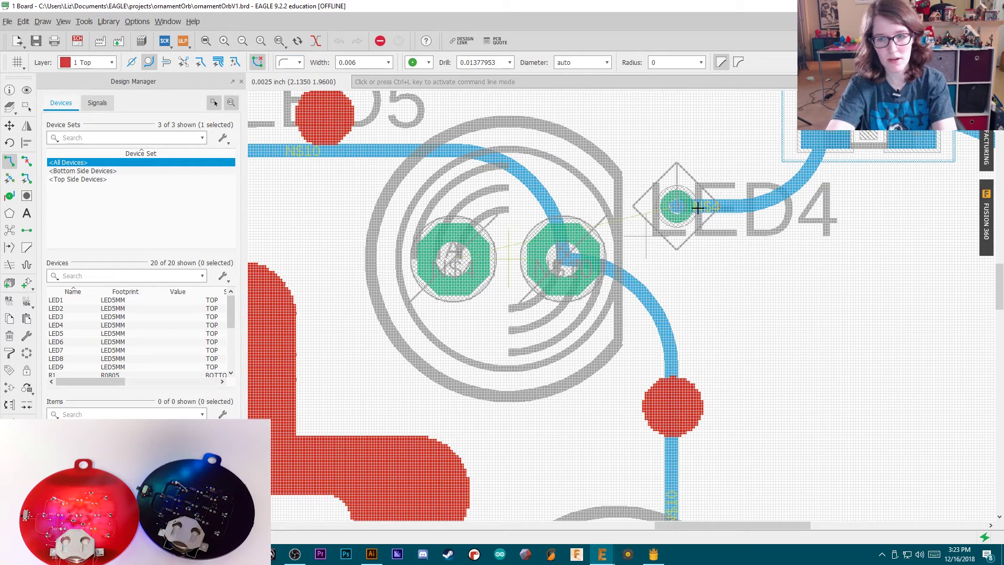
pyautogui.click(677, 206)
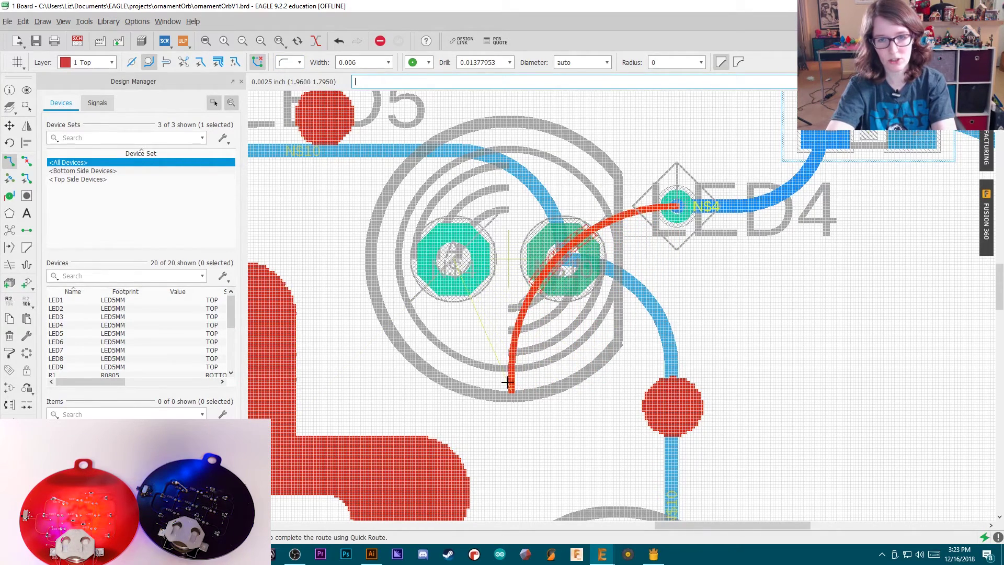
pyautogui.click(292, 62)
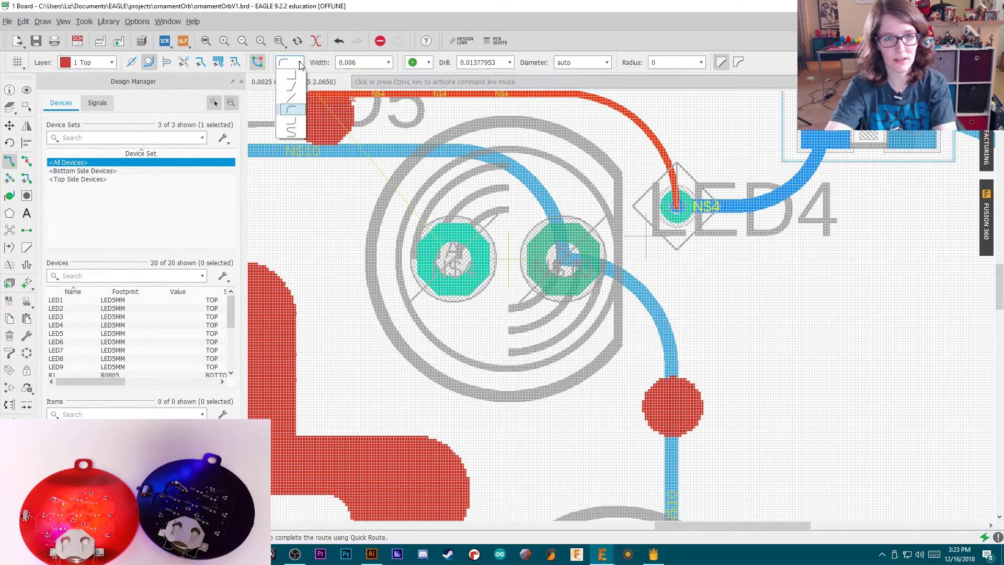
pyautogui.click(301, 121)
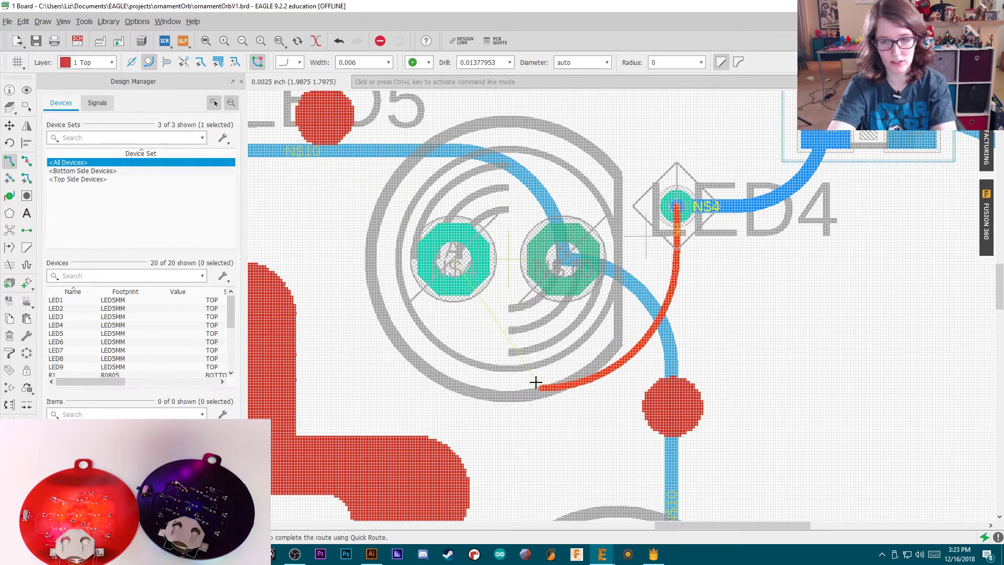
pyautogui.rightClick(455, 340)
pyautogui.rightClick(454, 329)
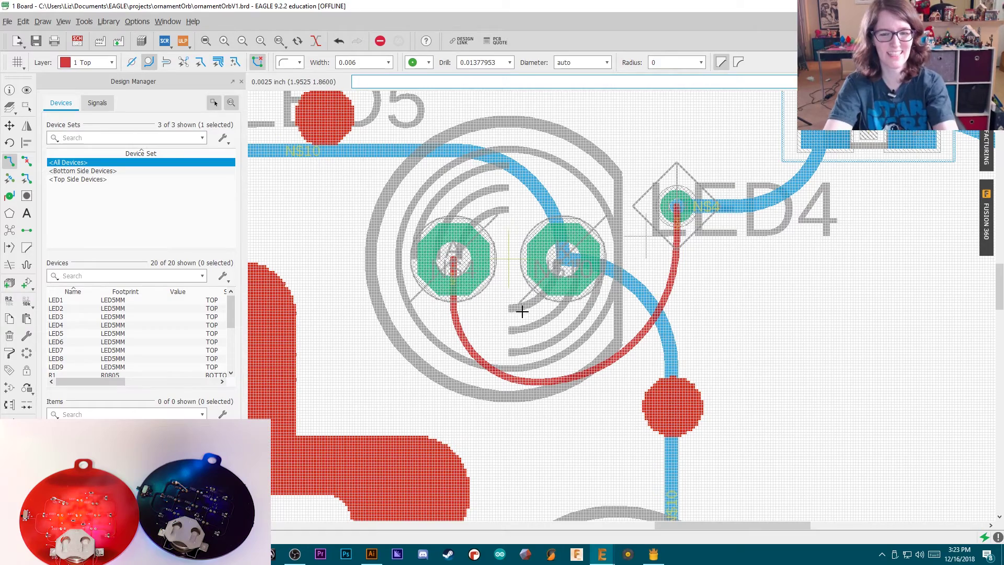
# Examine the whole routed ornament board and open its schematic.
pyautogui.scroll(-8, 608, 345)
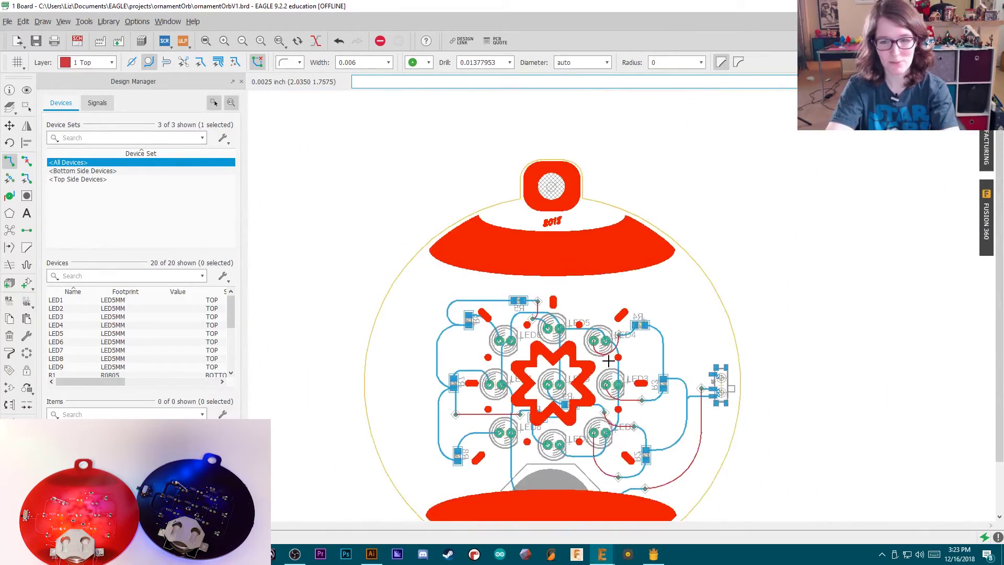
pyautogui.scroll(-1, 590, 454)
pyautogui.scroll(2, 594, 453)
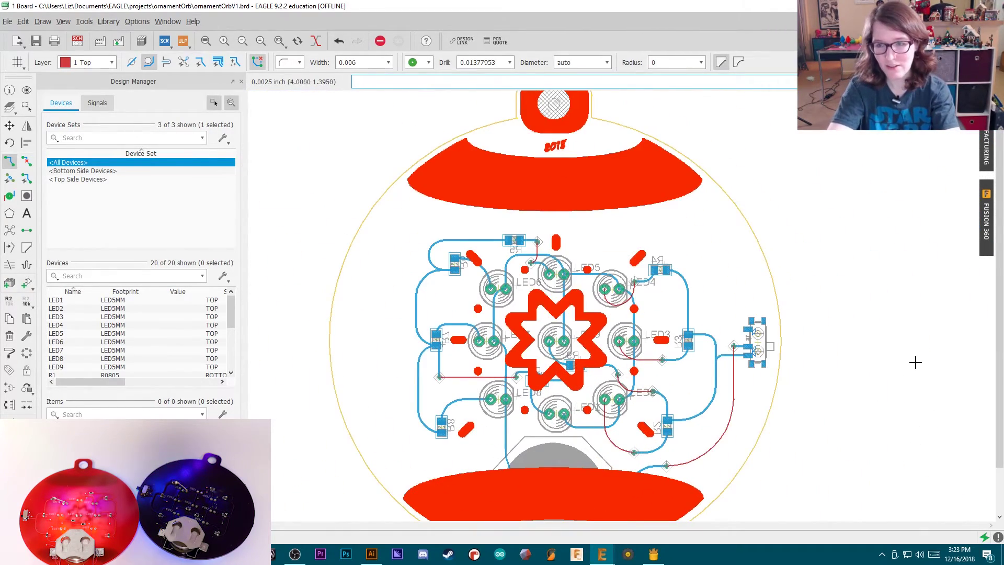
pyautogui.scroll(-1, 807, 324)
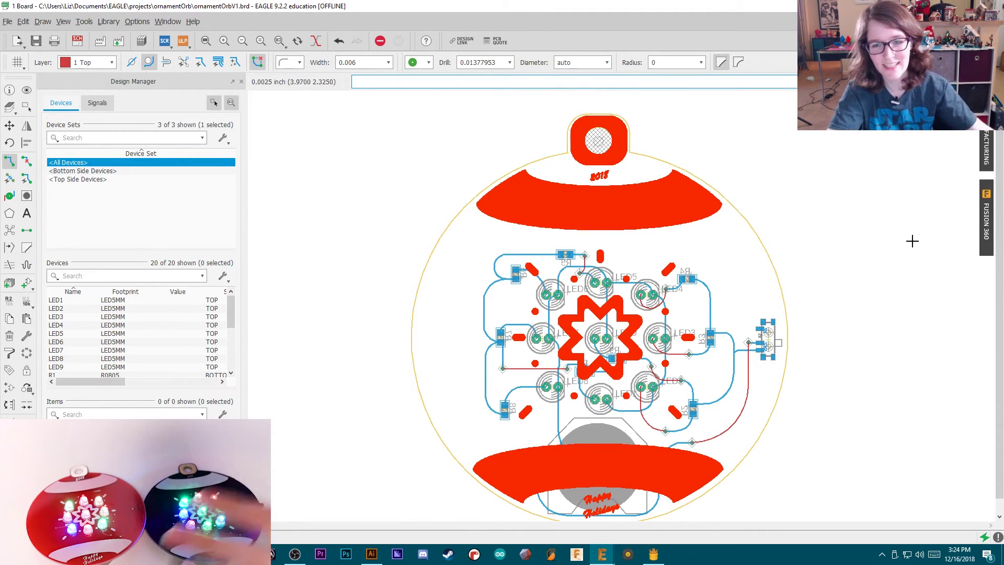
pyautogui.click(77, 41)
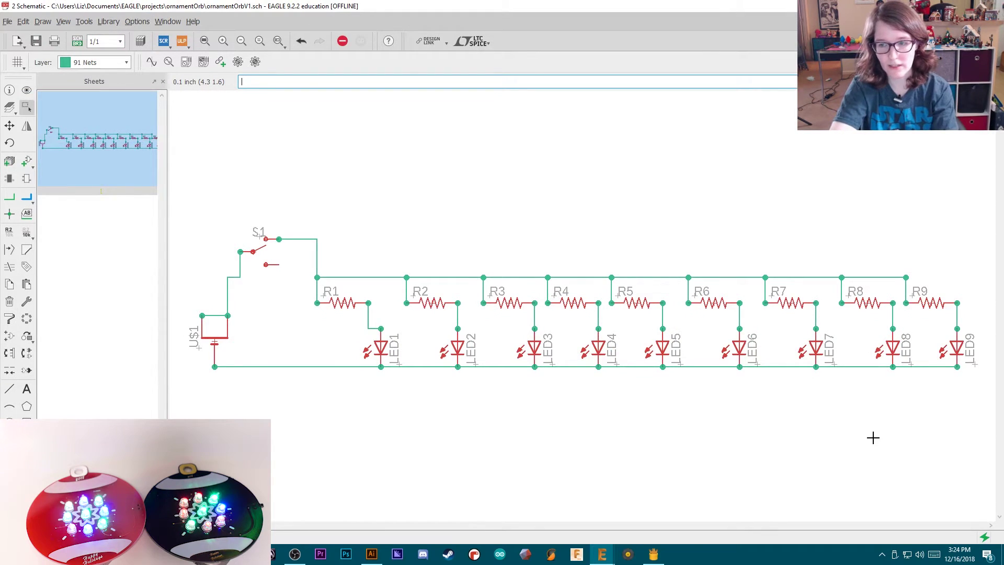